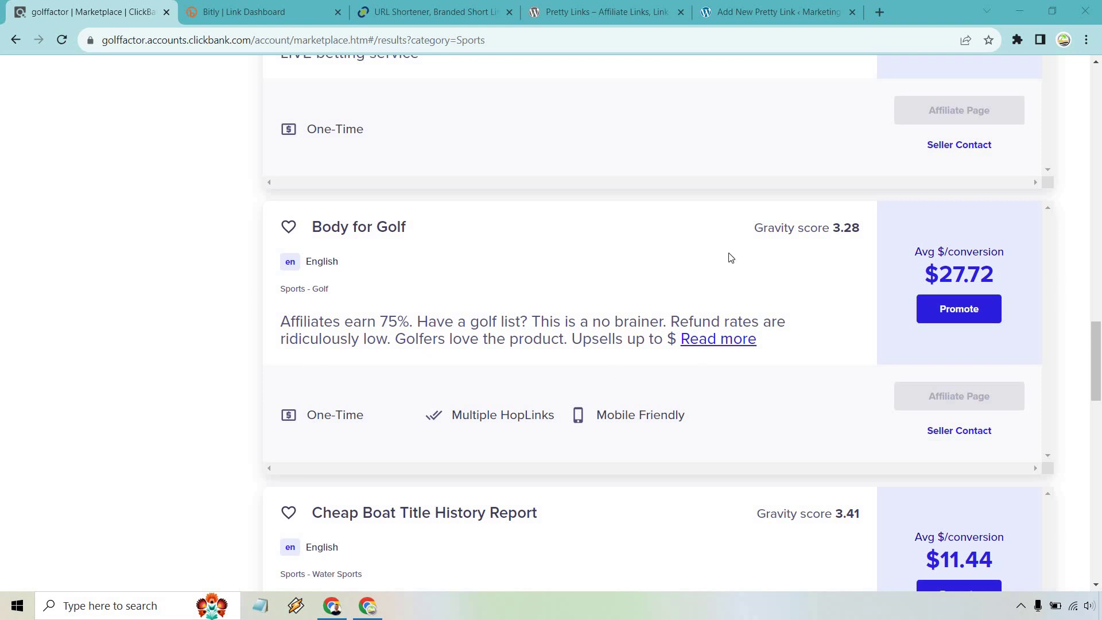
# Generate an encrypted ClickBank HopLink for Body for Golf and copy it
pyautogui.click(950, 315)
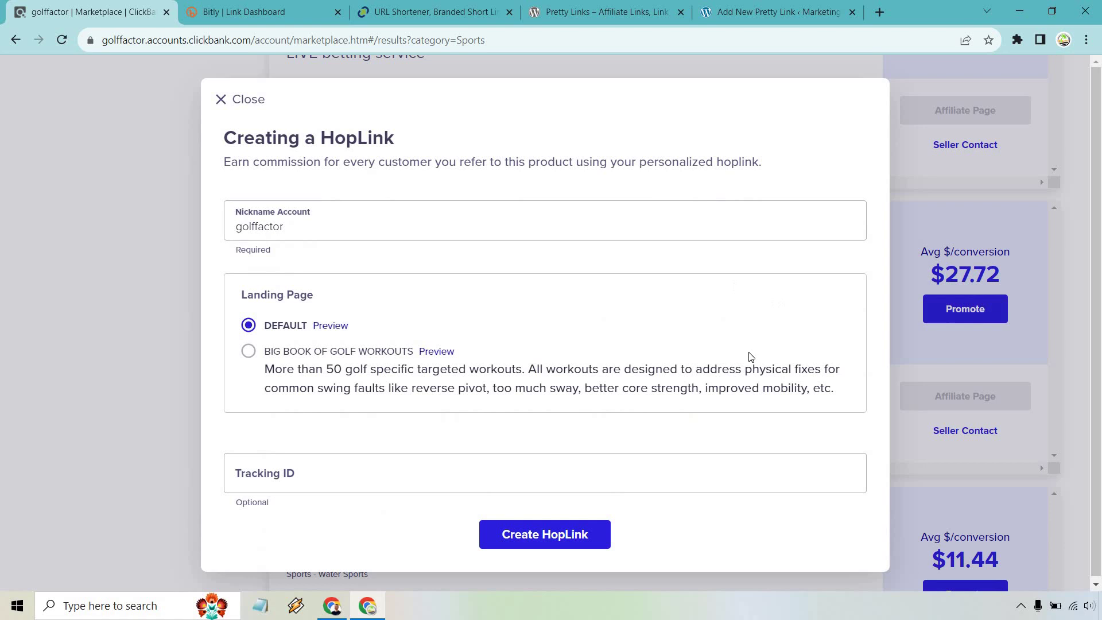
pyautogui.click(552, 539)
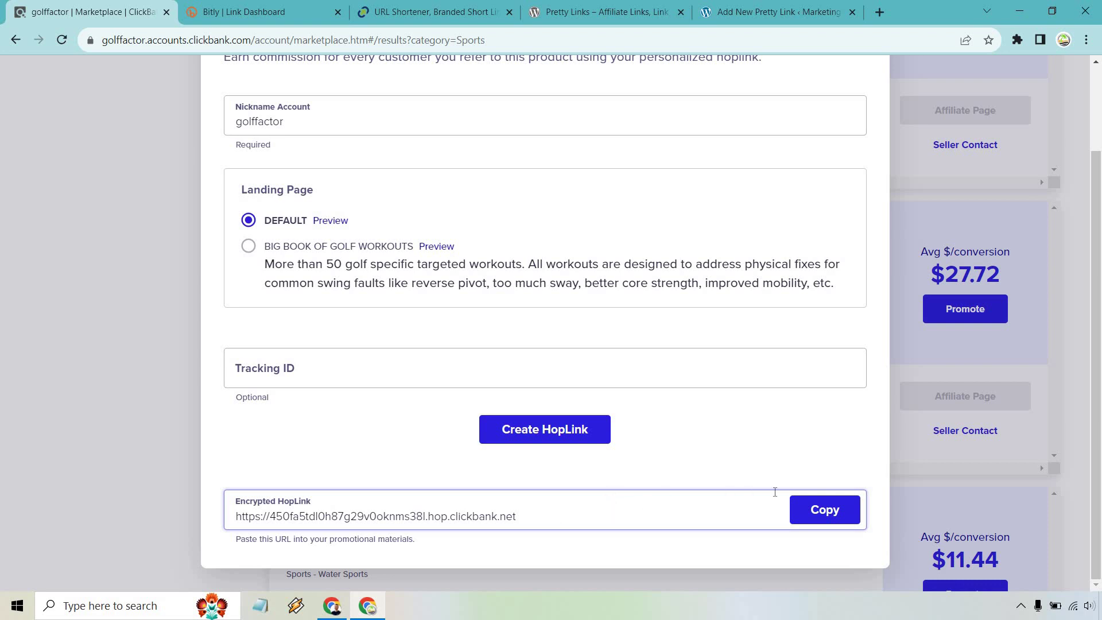
pyautogui.click(809, 513)
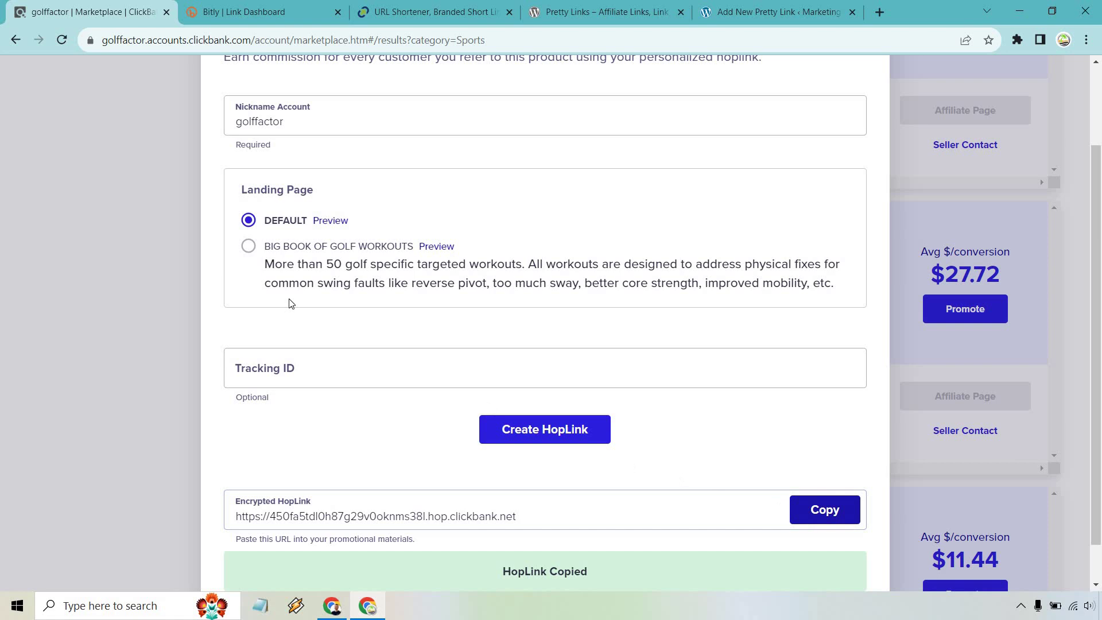
# Start a new Bitly short link with the ClickBank HopLink as its destination
pyautogui.click(244, 12)
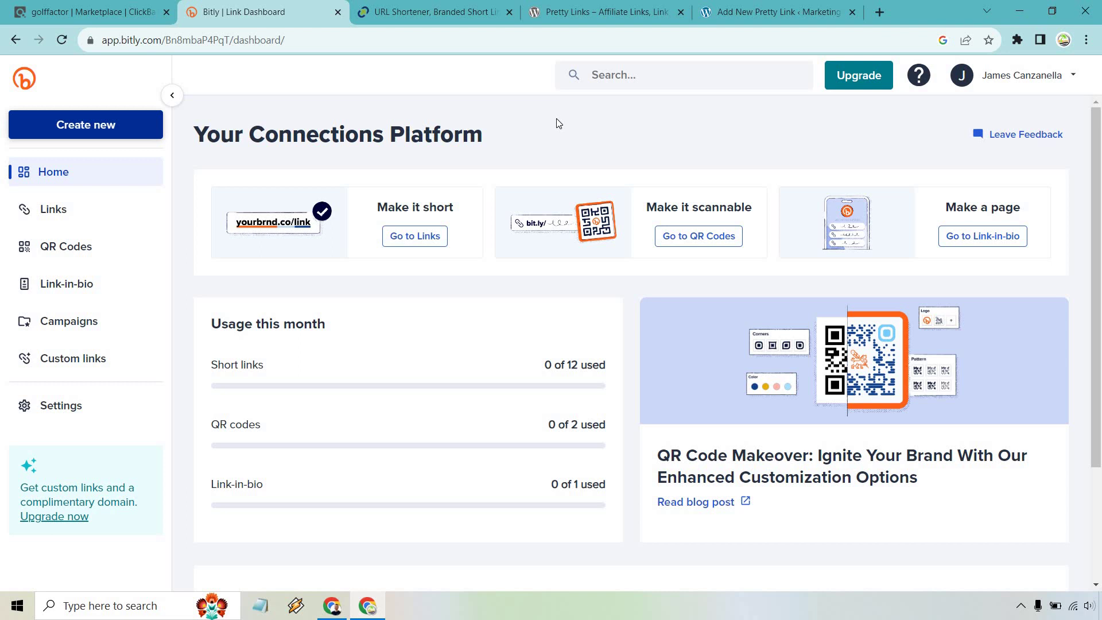
pyautogui.click(63, 126)
pyautogui.click(215, 132)
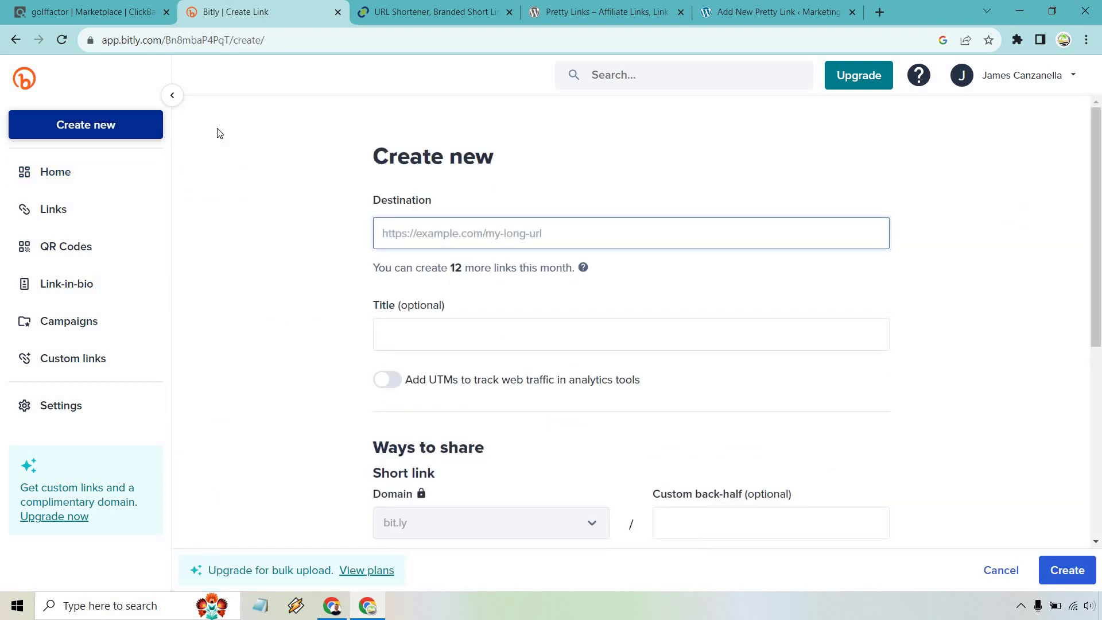
pyautogui.hotkey('ctrl', 'v')
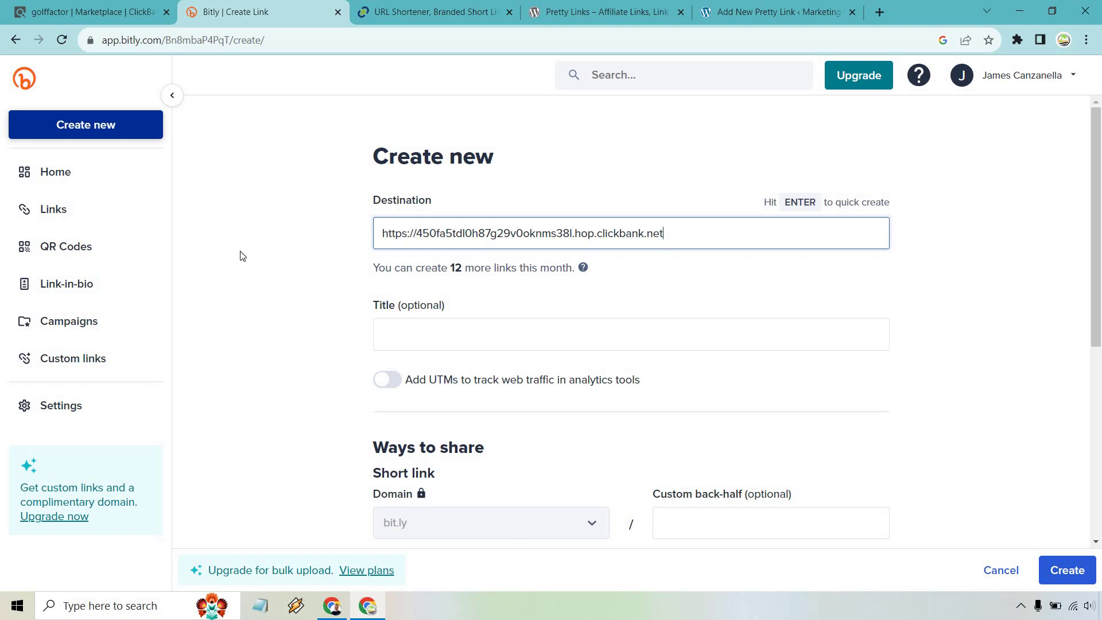
# Close ClickBank's HopLink dialog and enter the Bitly link title Body For Golf
pyautogui.click(90, 12)
pyautogui.scroll(1, 517, 285)
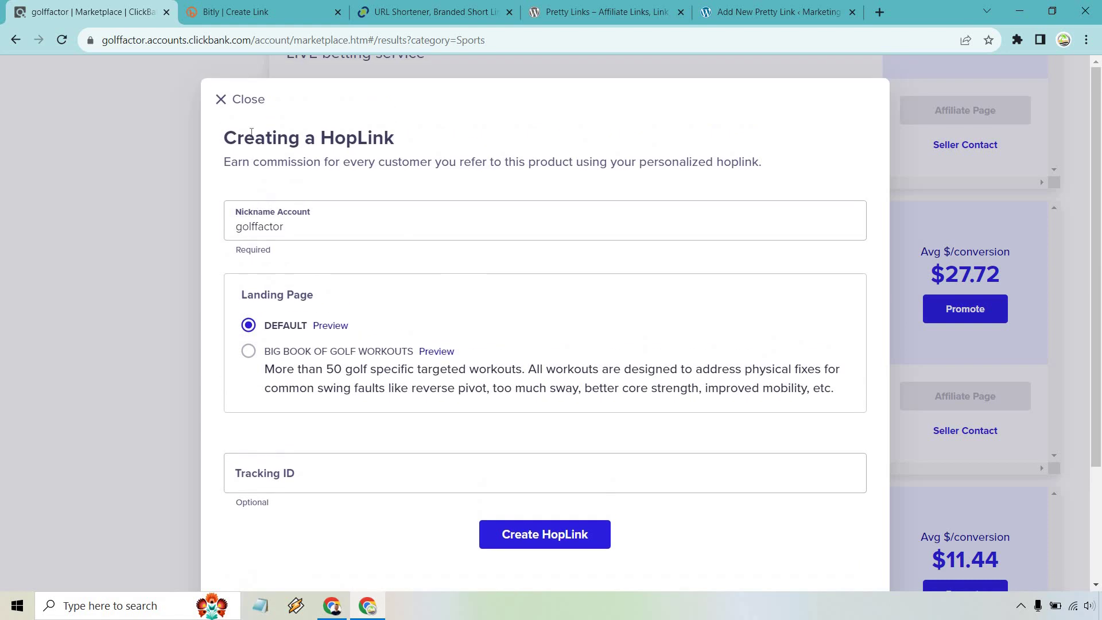
pyautogui.click(222, 101)
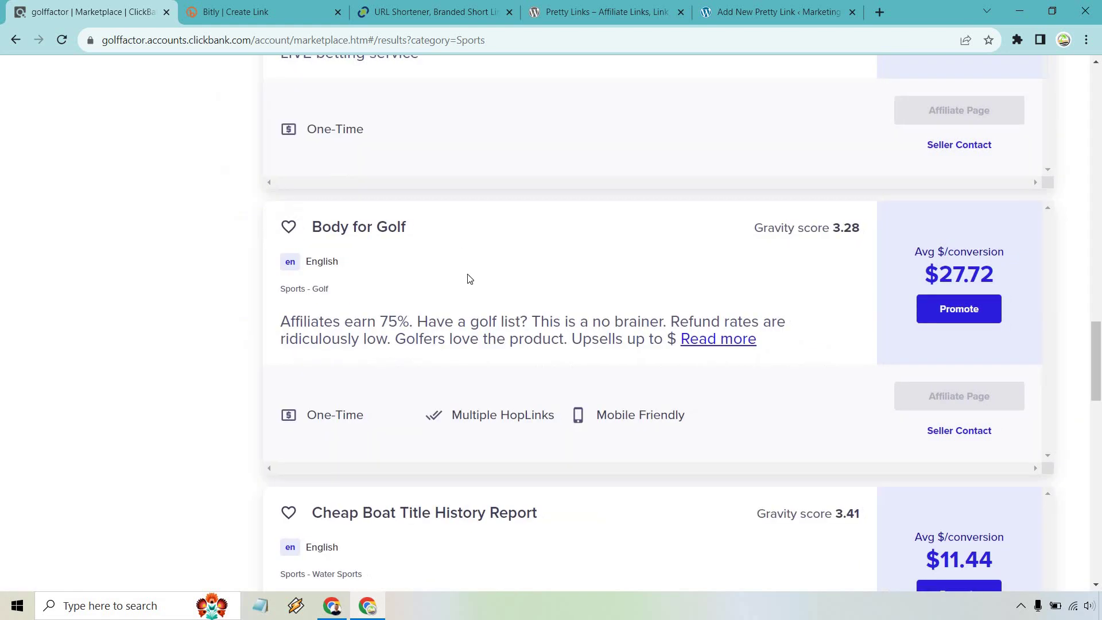
pyautogui.click(237, 11)
pyautogui.click(448, 336)
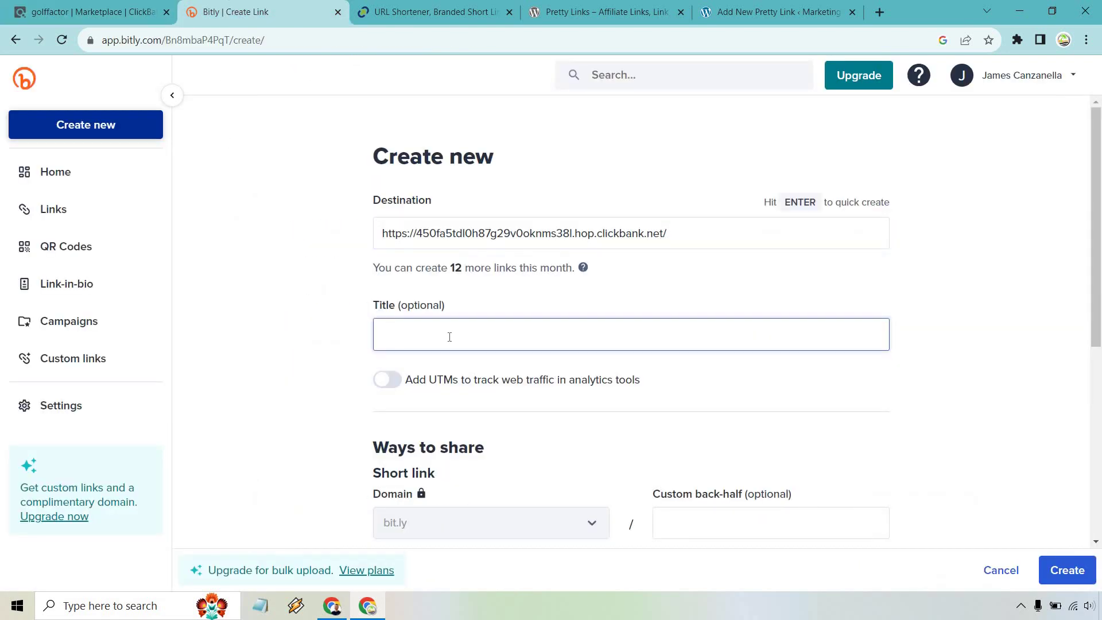
pyautogui.write('Body For ')
pyautogui.write('Golf')
pyautogui.scroll(-1, 595, 304)
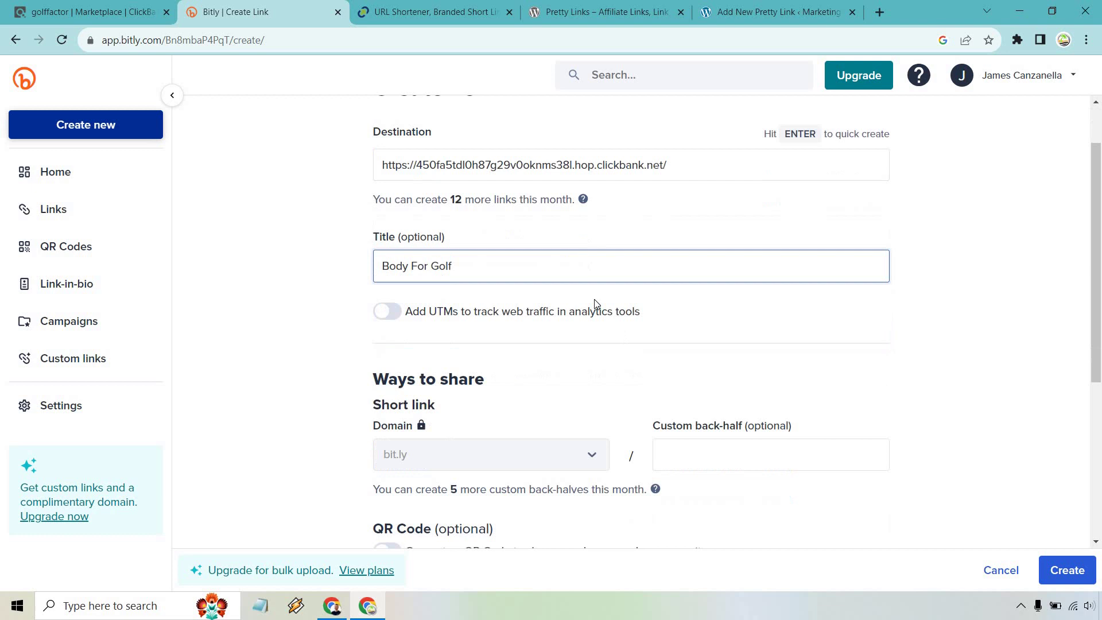
pyautogui.scroll(-1, 595, 304)
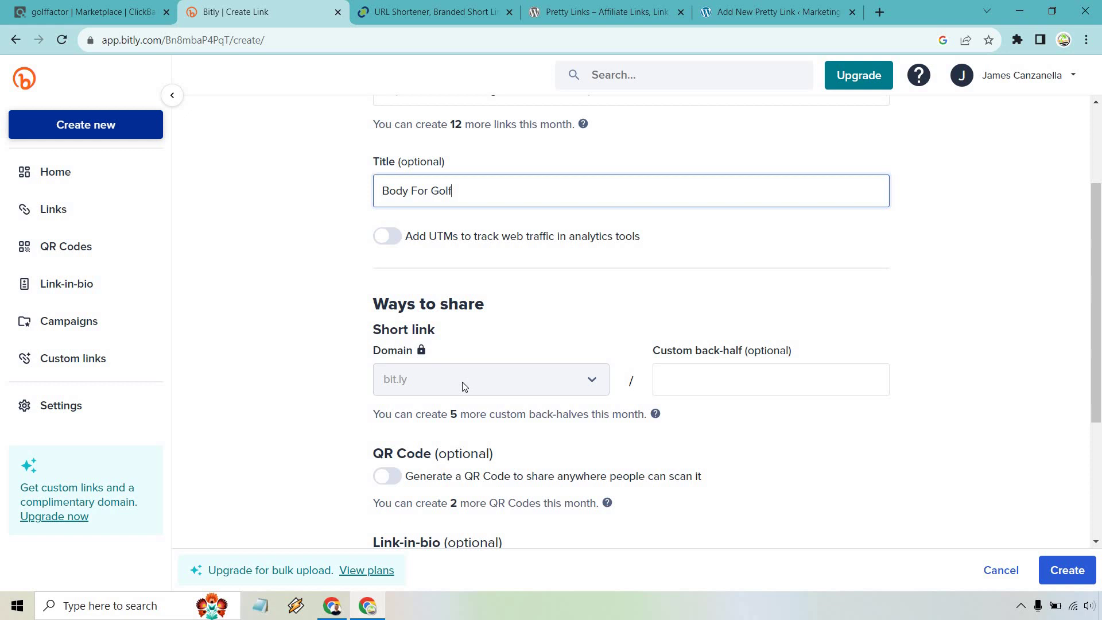
# Create the link with back-half golfingbody after bodyforgolf is rejected as taken
pyautogui.click(714, 376)
pyautogui.write('body')
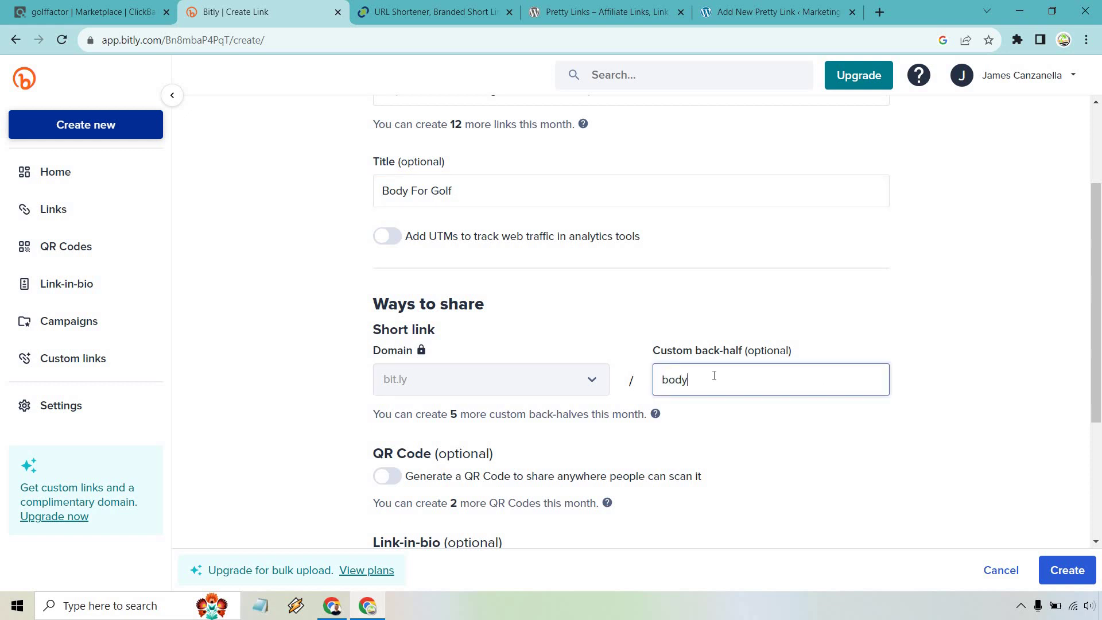
pyautogui.write('forgold')
pyautogui.press('BackSpace')
pyautogui.write('f')
pyautogui.scroll(-1, 802, 257)
pyautogui.scroll(-2, 879, 245)
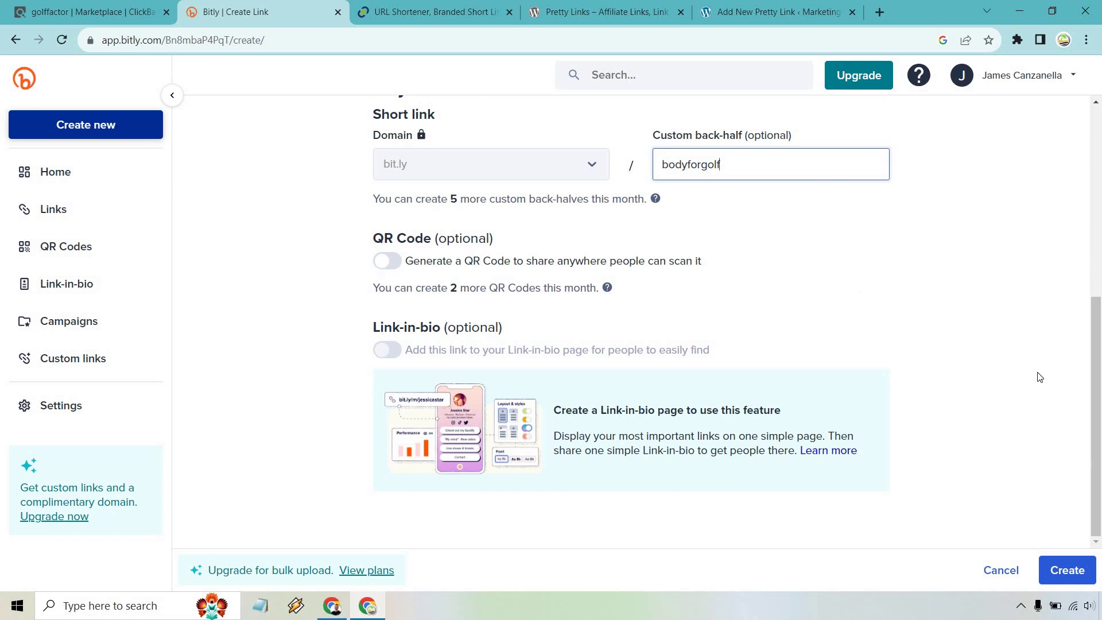
pyautogui.click(1067, 571)
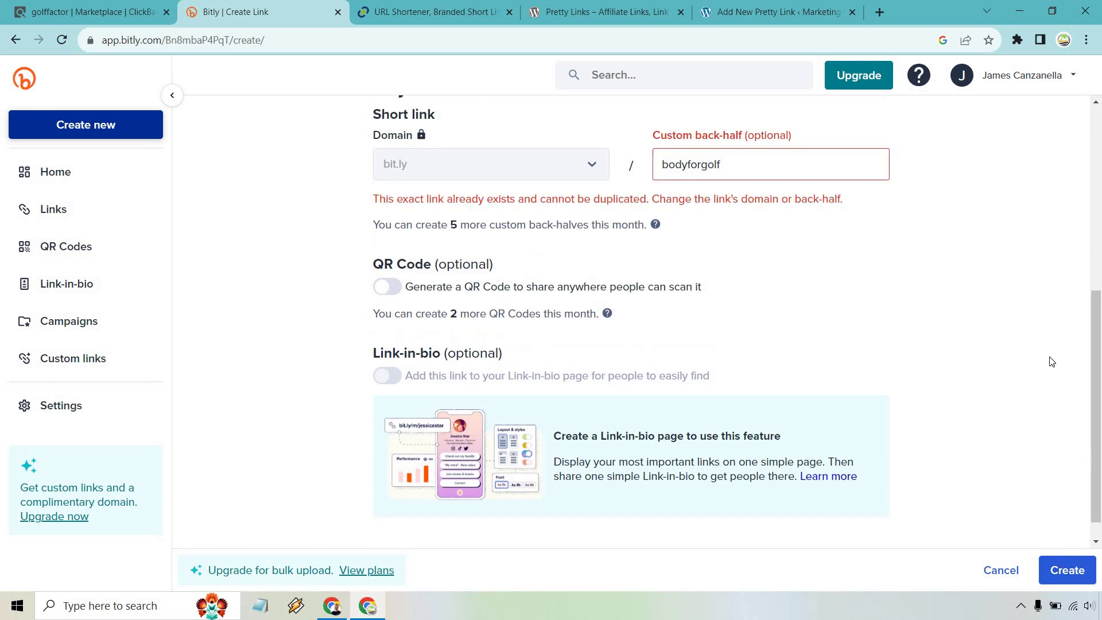
pyautogui.scroll(1, 1051, 362)
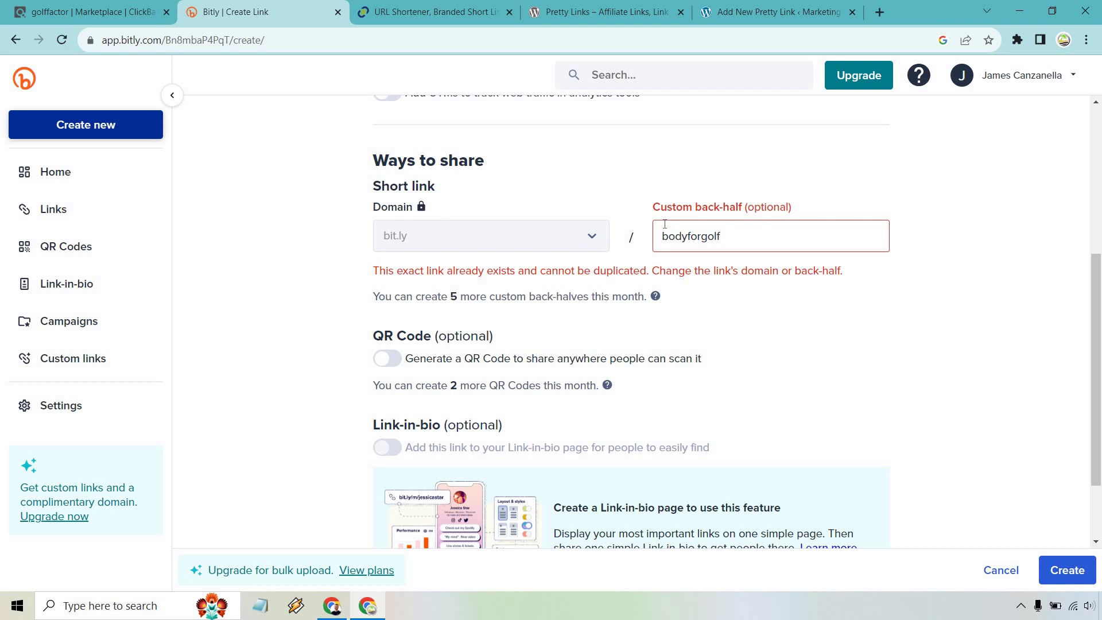
pyautogui.moveTo(721, 236); pyautogui.dragTo(647, 242)
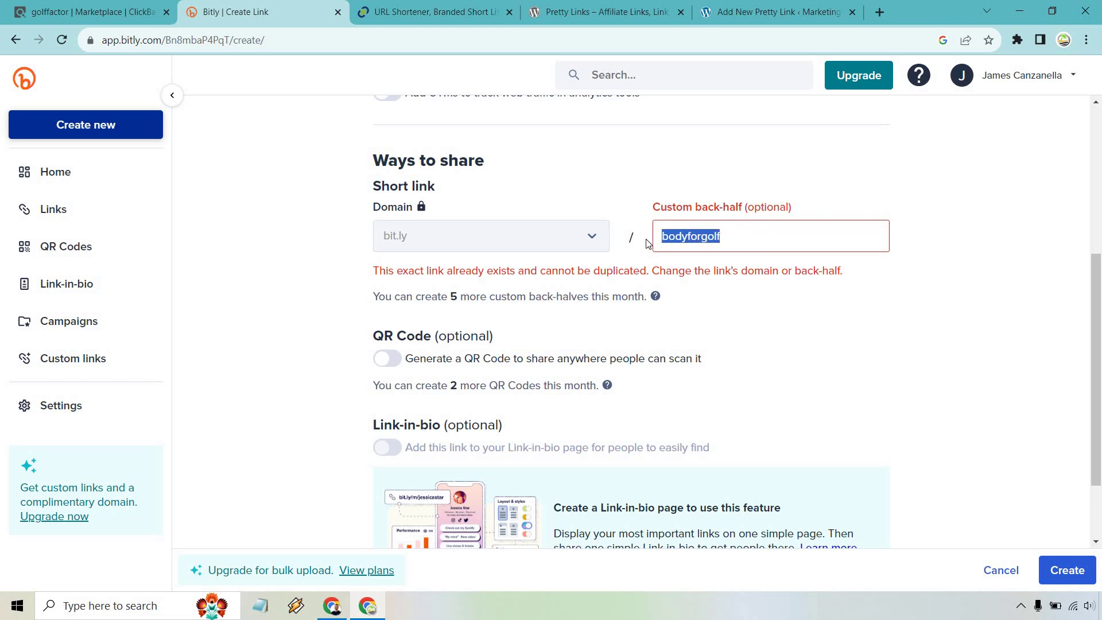
pyautogui.write('golfingbody')
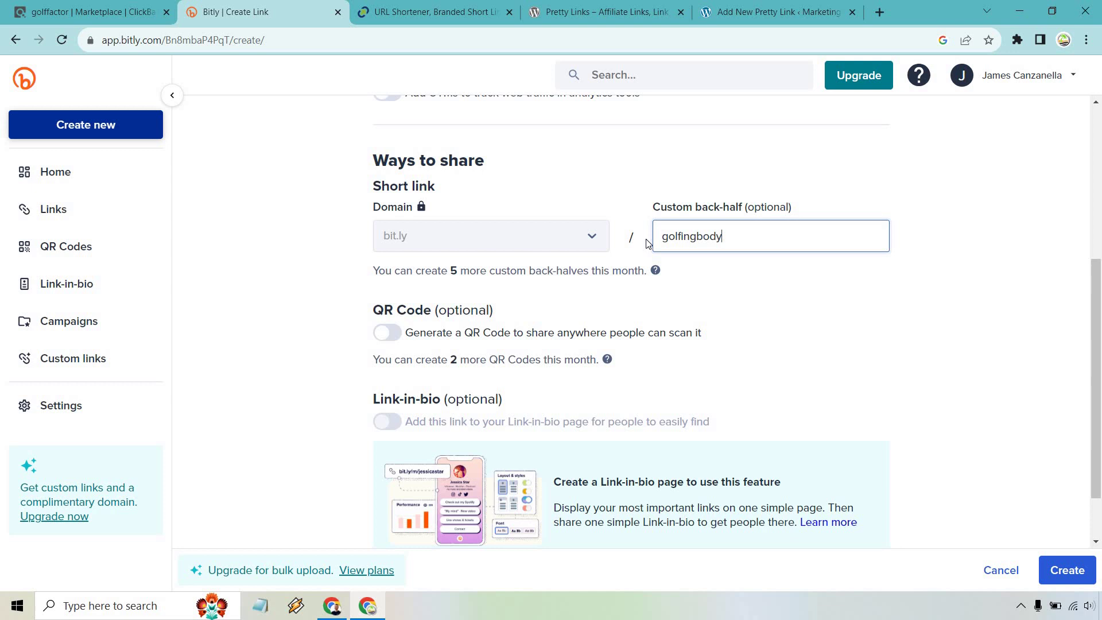
pyautogui.click(1072, 572)
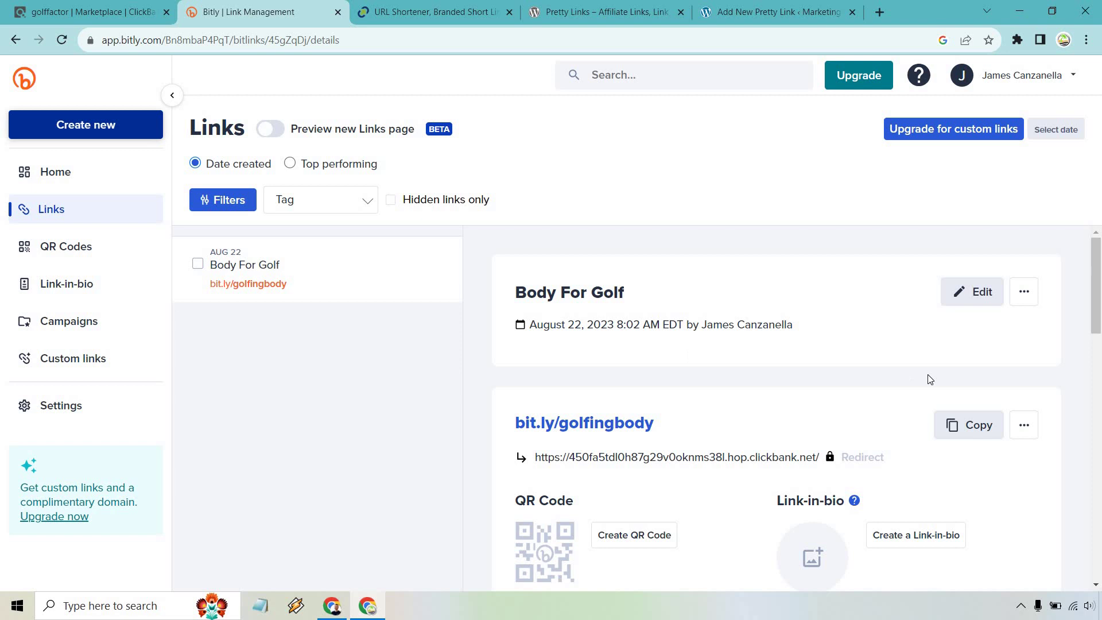
# Copy the short link bit.ly/golfingbody from its details page
pyautogui.click(971, 425)
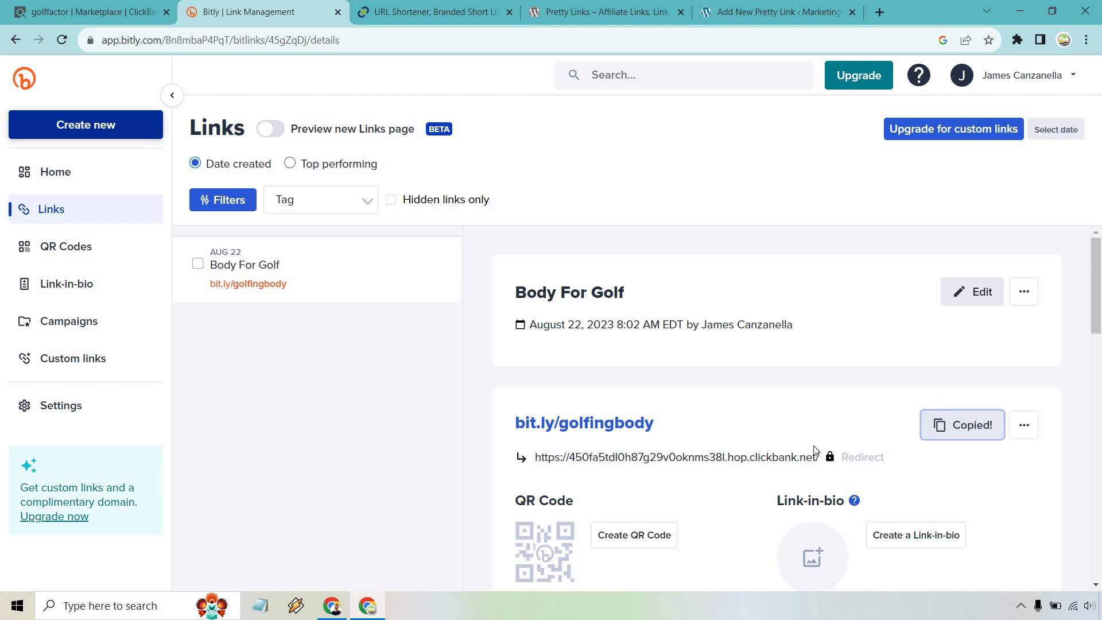
# Test bit.ly/golfingbody in a new tab through Add to Cart to ClickBank checkout
pyautogui.click(879, 12)
pyautogui.hotkey('ctrl', 'v')
pyautogui.press('Return')
pyautogui.scroll(-3, 967, 213)
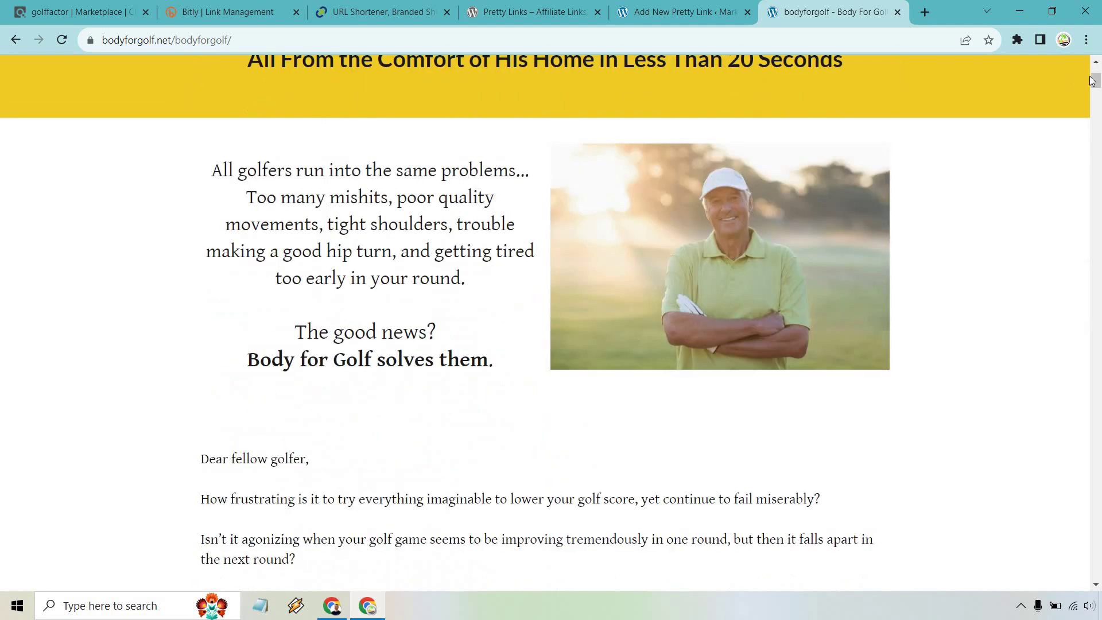
pyautogui.moveTo(1096, 78); pyautogui.dragTo(1101, 496)
pyautogui.scroll(-4, 943, 429)
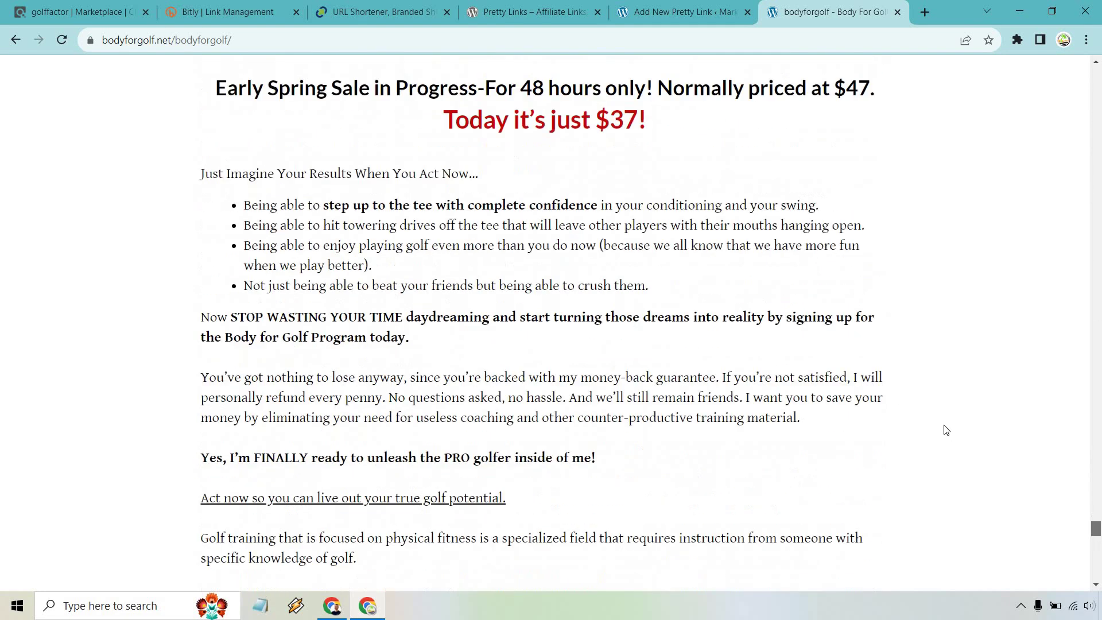
pyautogui.scroll(4, 943, 428)
pyautogui.click(553, 275)
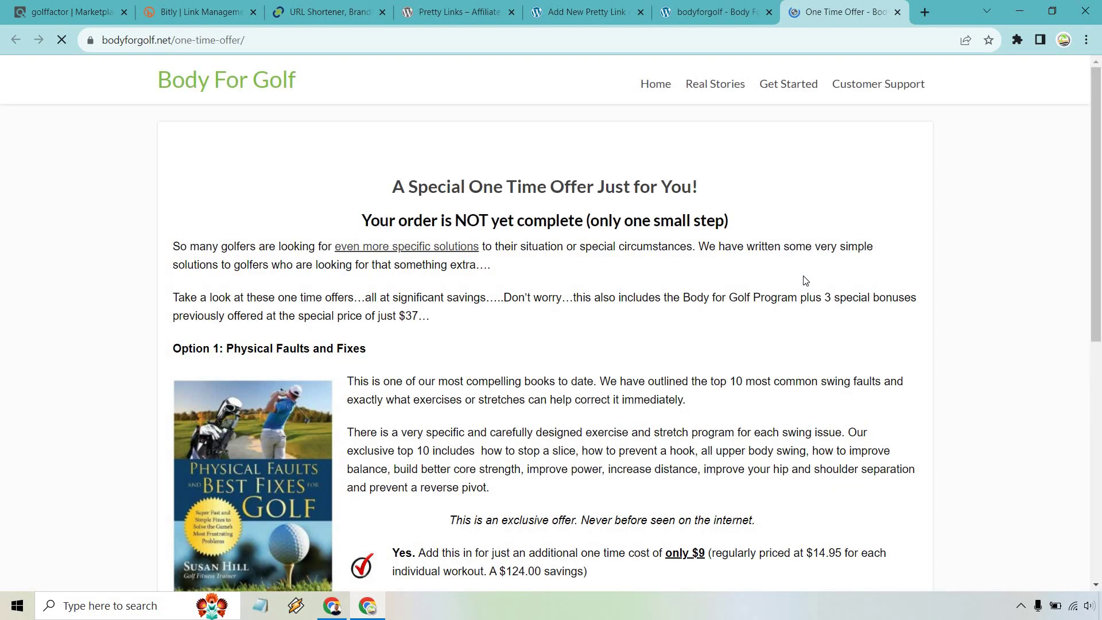
pyautogui.scroll(-5, 792, 275)
pyautogui.click(458, 163)
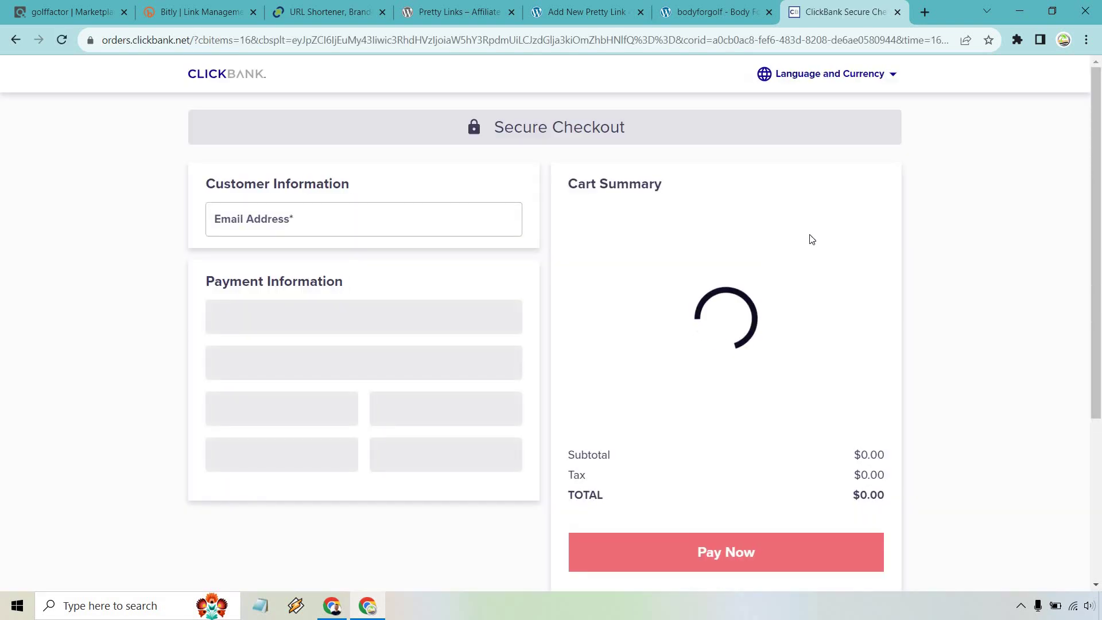
pyautogui.scroll(-5, 982, 208)
pyautogui.scroll(-2, 983, 209)
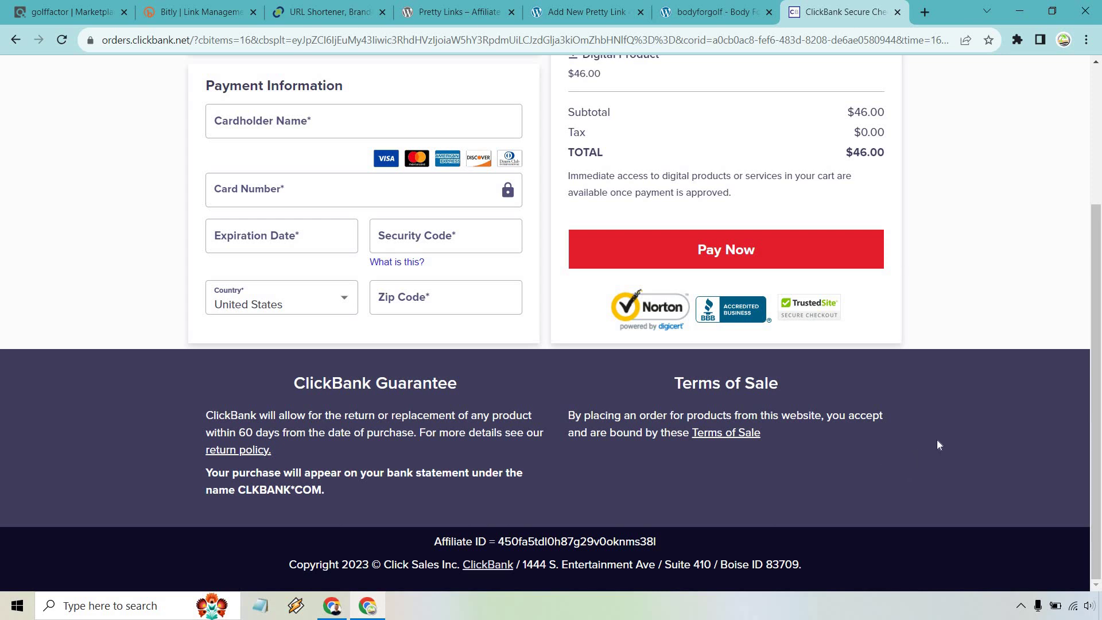
pyautogui.scroll(3, 991, 432)
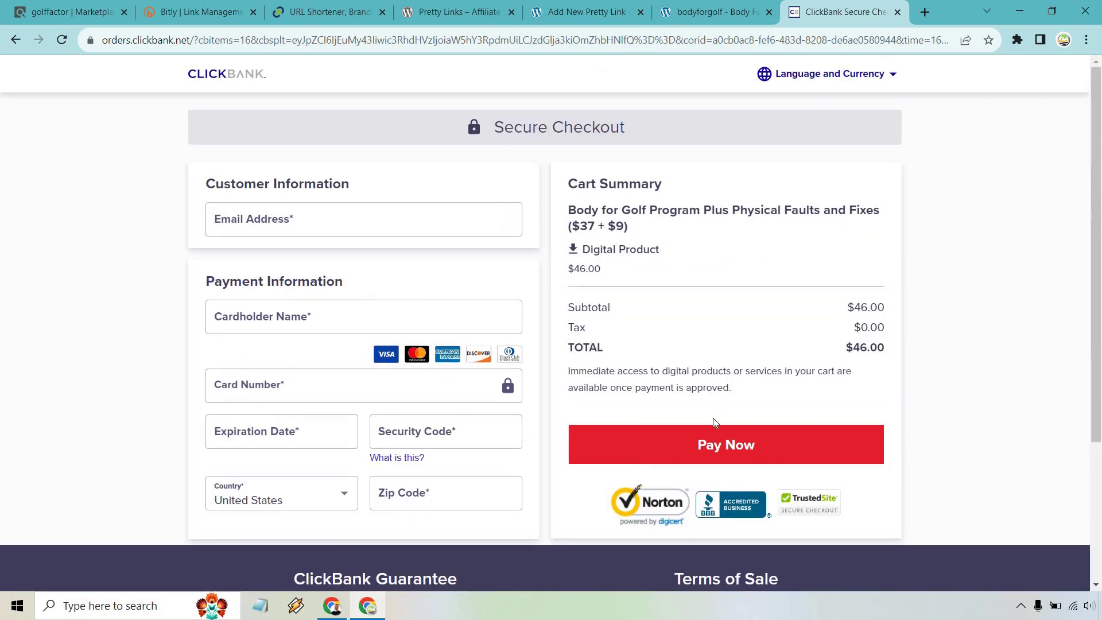
# Select the hop.clickbank.net destination URL on the Body For Golf Bitly link
pyautogui.click(216, 13)
pyautogui.click(73, 12)
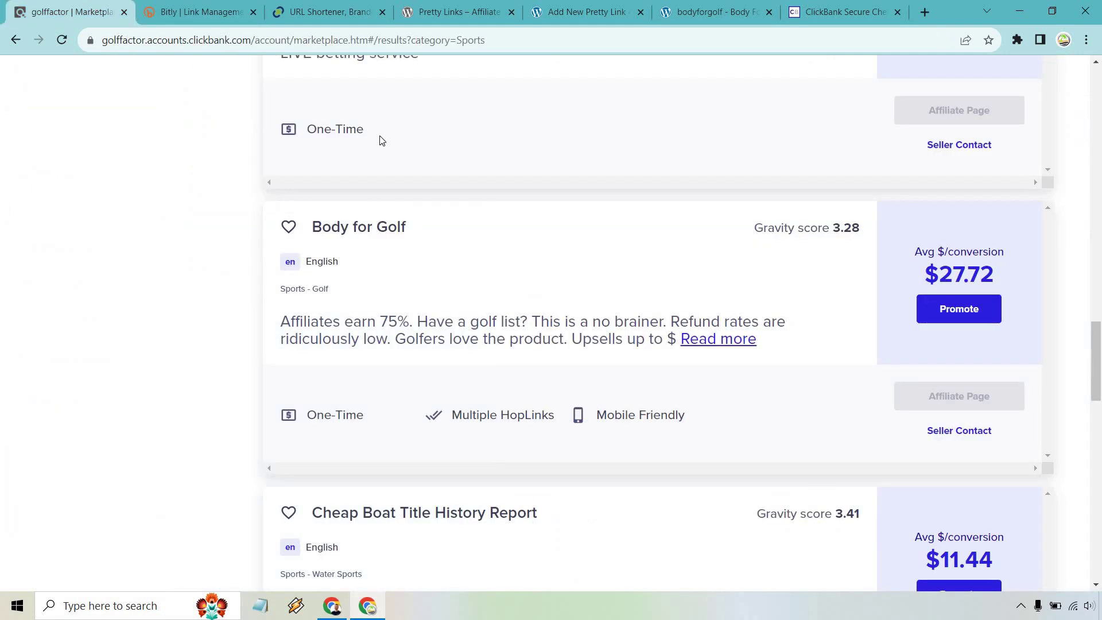
pyautogui.click(200, 12)
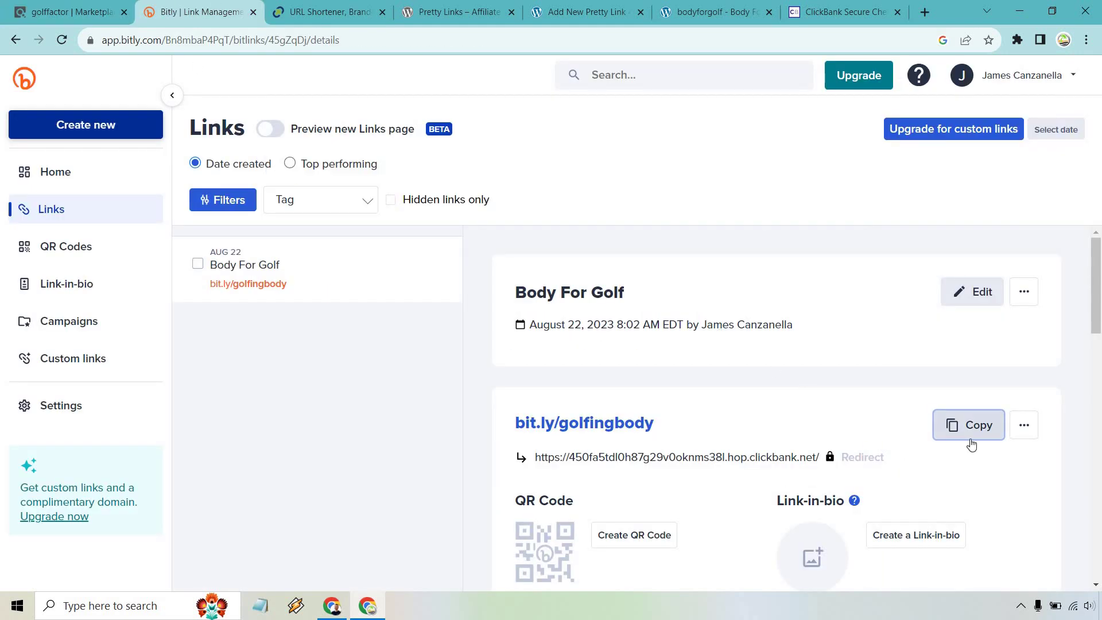
pyautogui.moveTo(823, 459); pyautogui.dragTo(534, 457)
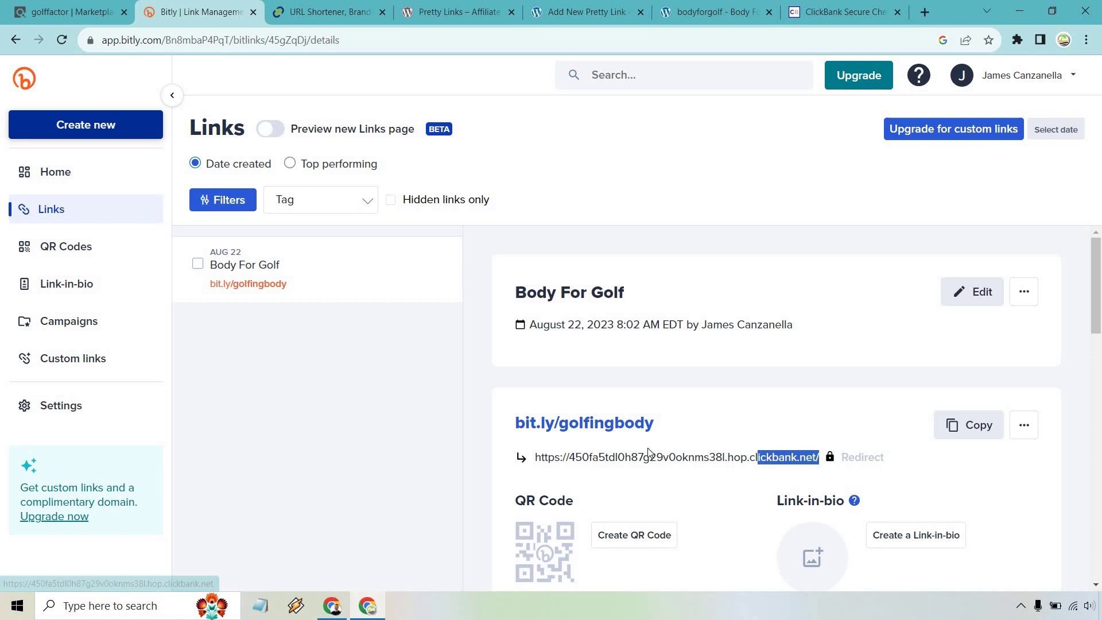
# Shorten the HopLink in TinyURL with alias golfingbody and copy tinyurl.com/golfingbody
pyautogui.click(293, 13)
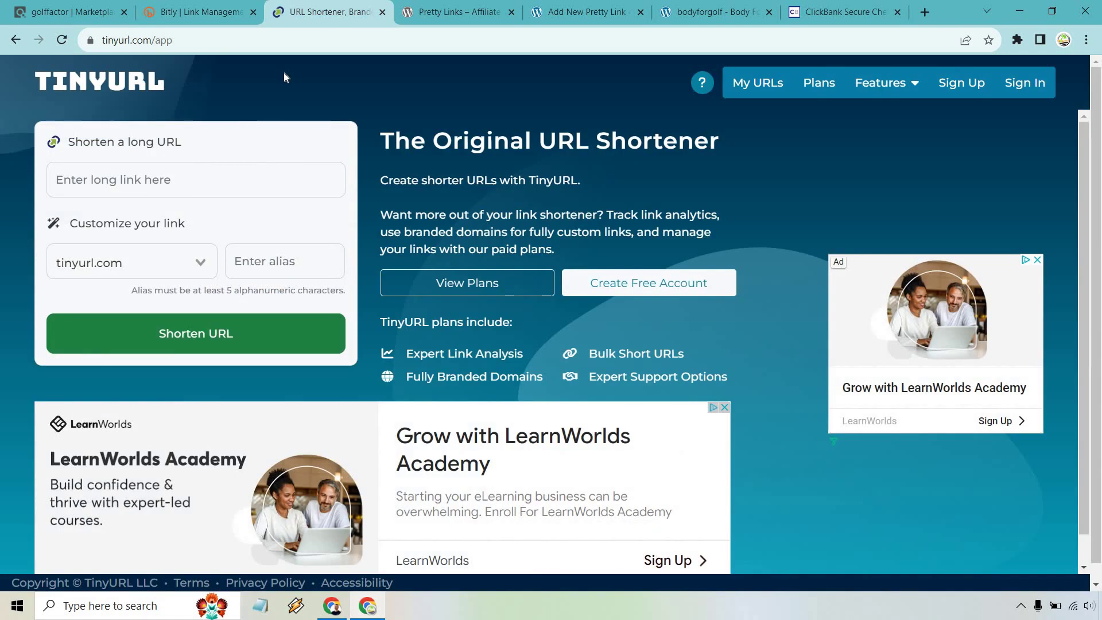
pyautogui.click(119, 179)
pyautogui.hotkey('ctrl', 'v')
pyautogui.click(281, 257)
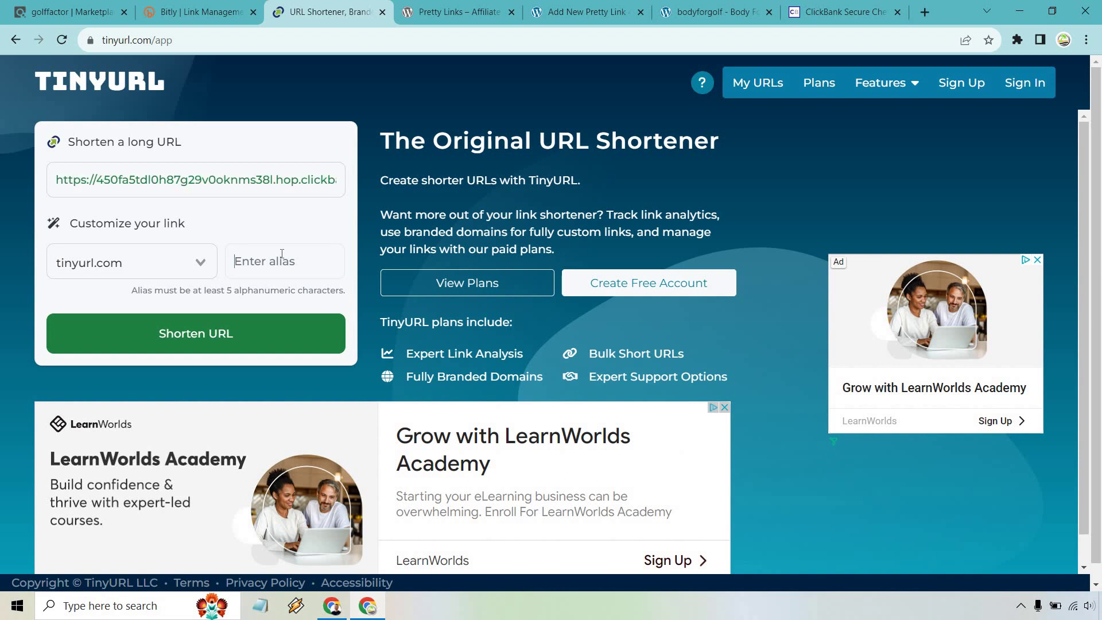
pyautogui.write('golfingbo')
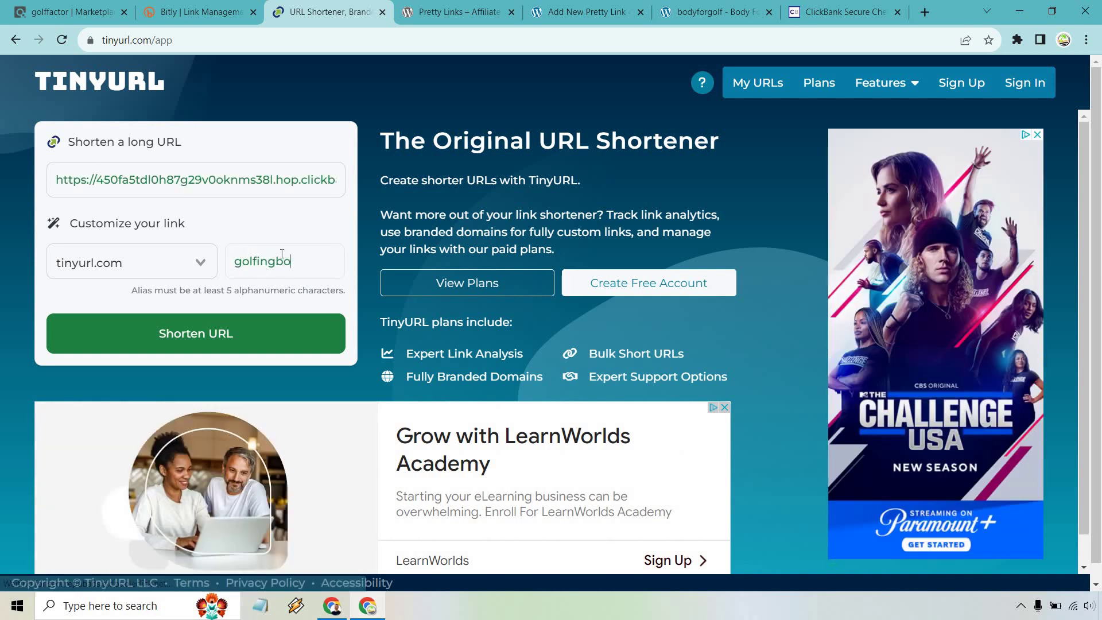
pyautogui.write('dy')
pyautogui.click(320, 344)
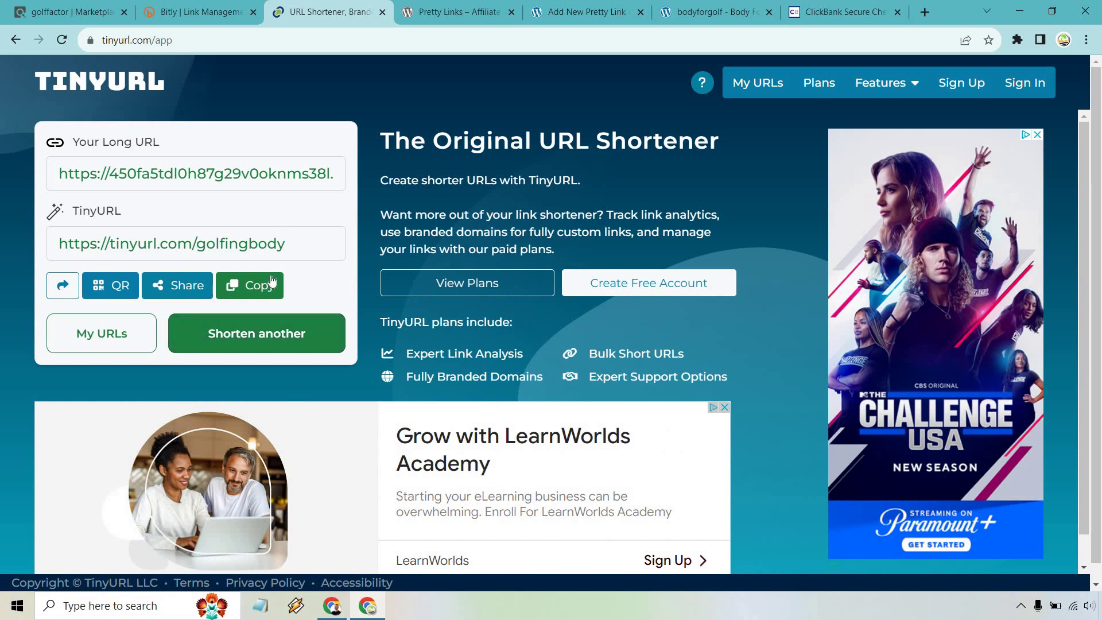
pyautogui.click(269, 284)
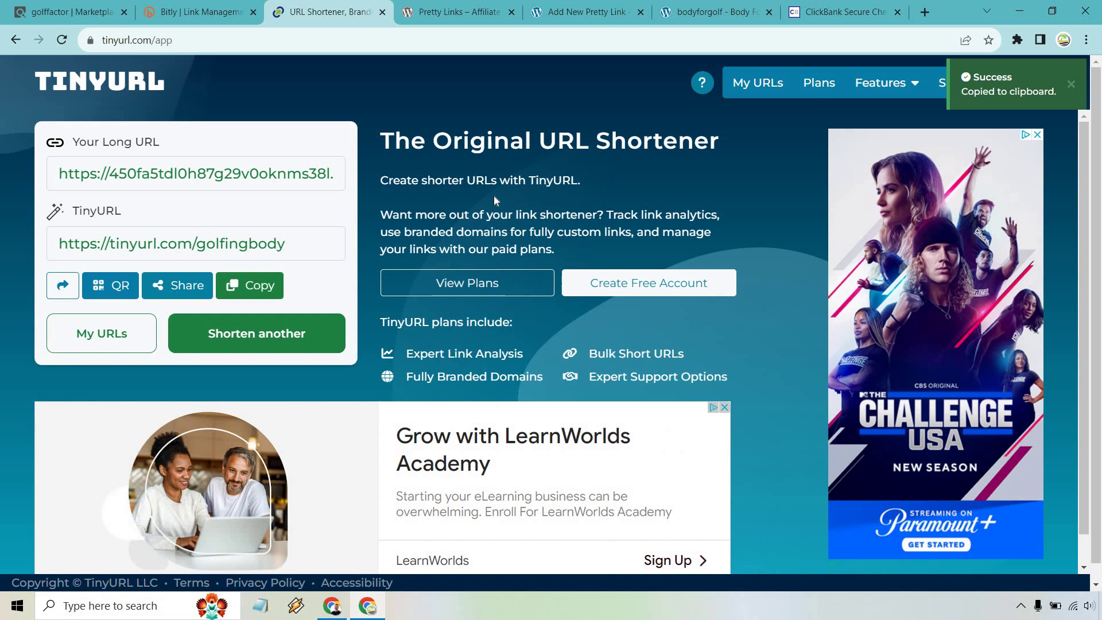
# Test the TinyURL link via Add to Cart and 'No, thanks' to the $37 checkout
pyautogui.click(928, 12)
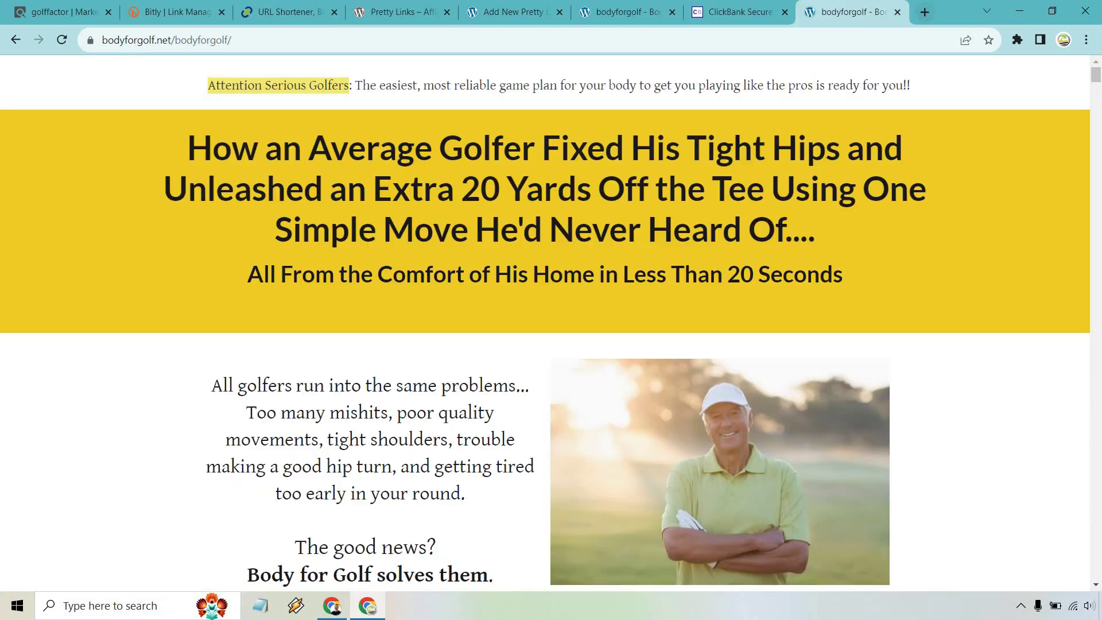
pyautogui.moveTo(1095, 76); pyautogui.dragTo(1096, 570)
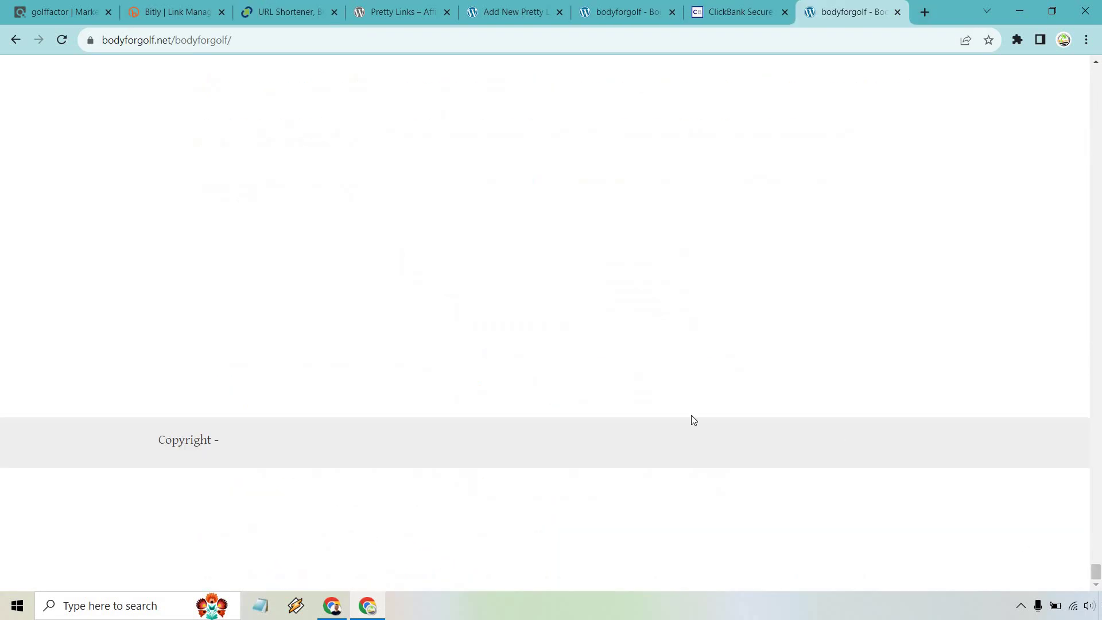
pyautogui.scroll(4, 623, 392)
pyautogui.scroll(6, 603, 379)
pyautogui.scroll(-2, 544, 427)
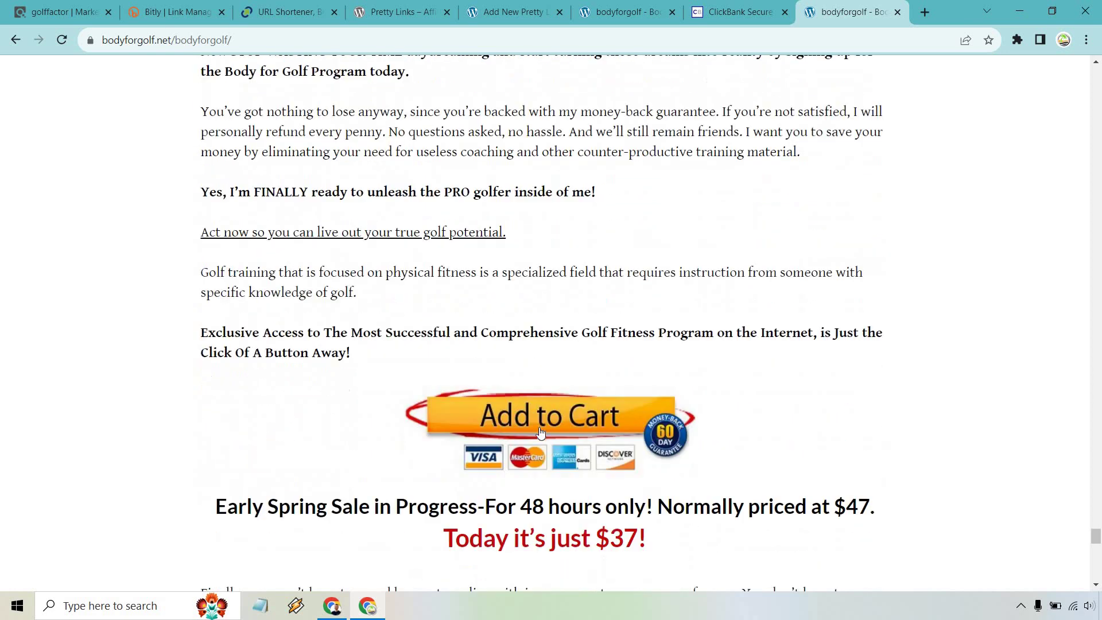
pyautogui.click(517, 392)
pyautogui.scroll(-4, 442, 319)
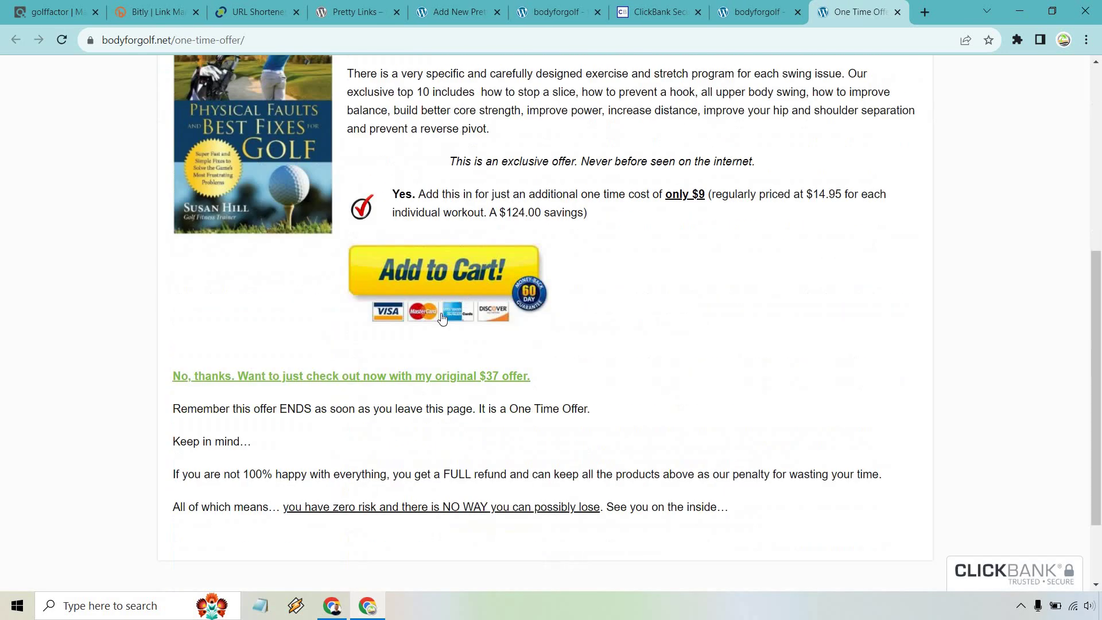
pyautogui.click(355, 380)
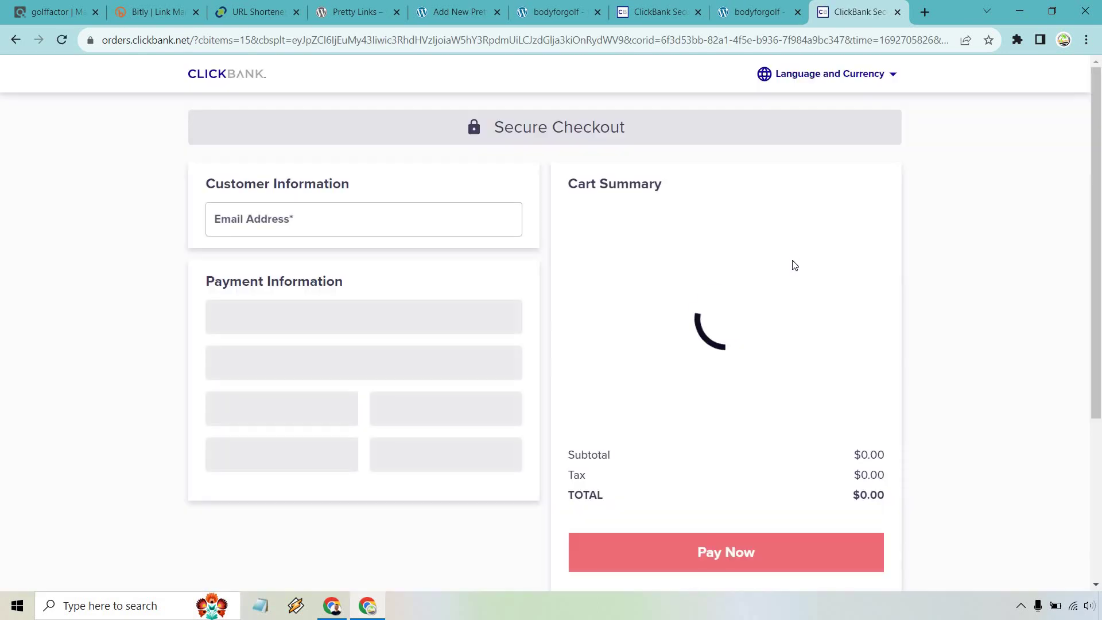
pyautogui.scroll(-3, 819, 207)
pyautogui.scroll(2, 923, 437)
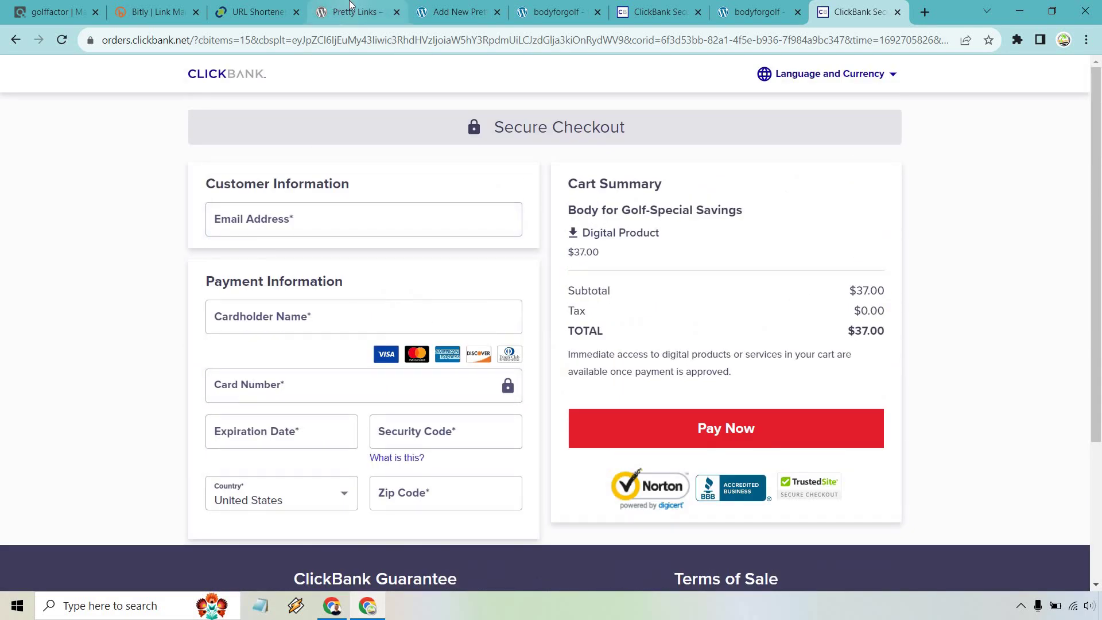
pyautogui.click(350, 10)
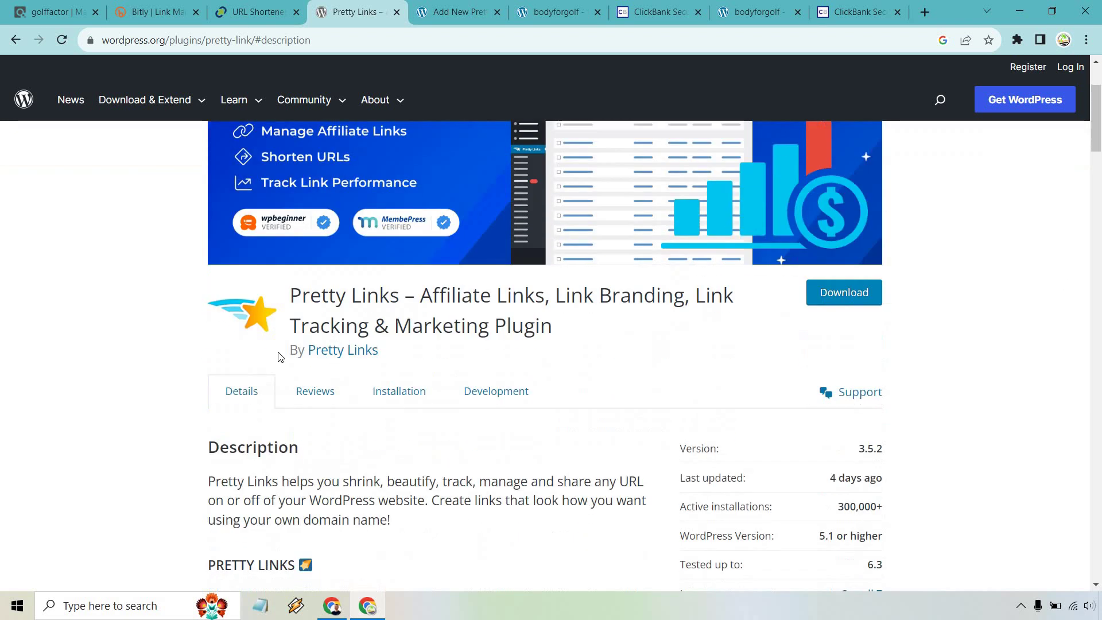
# Title the new Pretty Link Body For Golf and select the HopLink in TinyURL
pyautogui.click(376, 392)
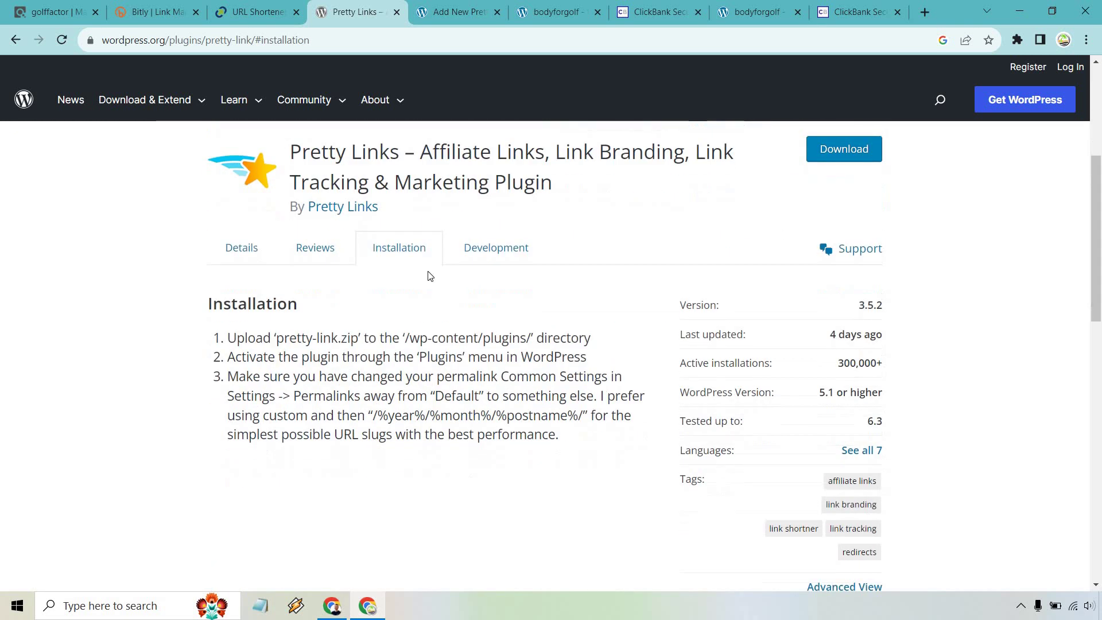
pyautogui.scroll(3, 662, 352)
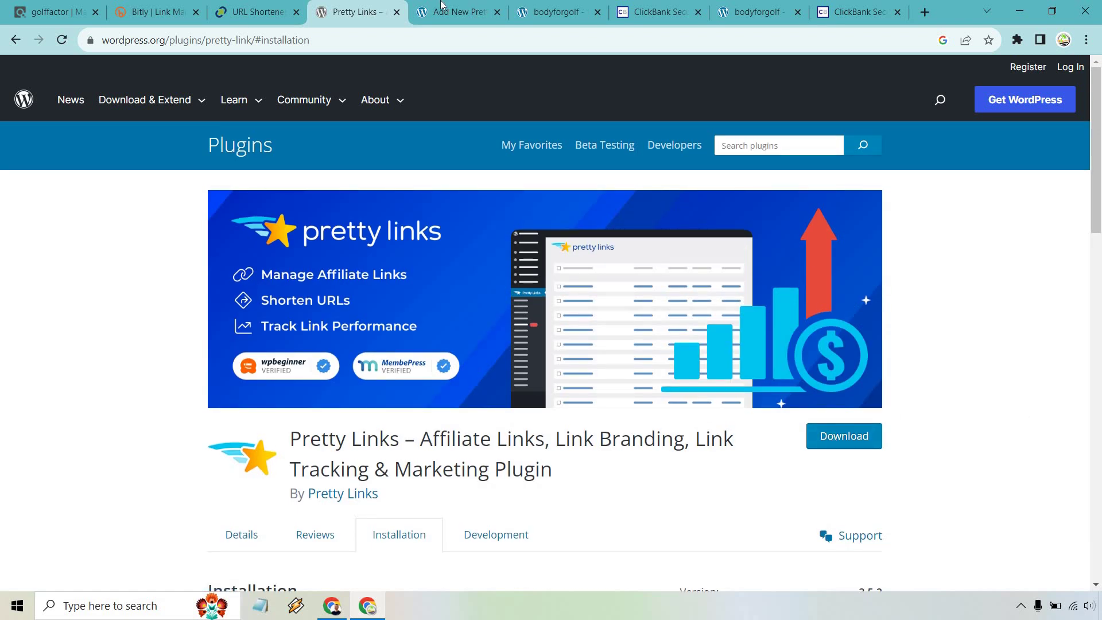
pyautogui.click(458, 12)
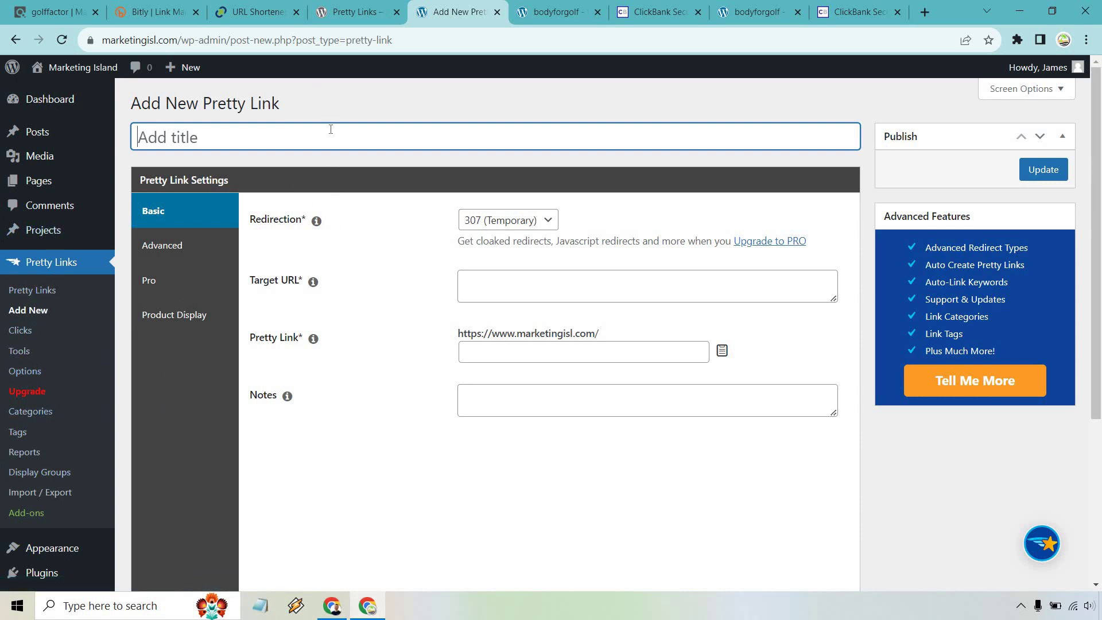
pyautogui.write('Body For Golf')
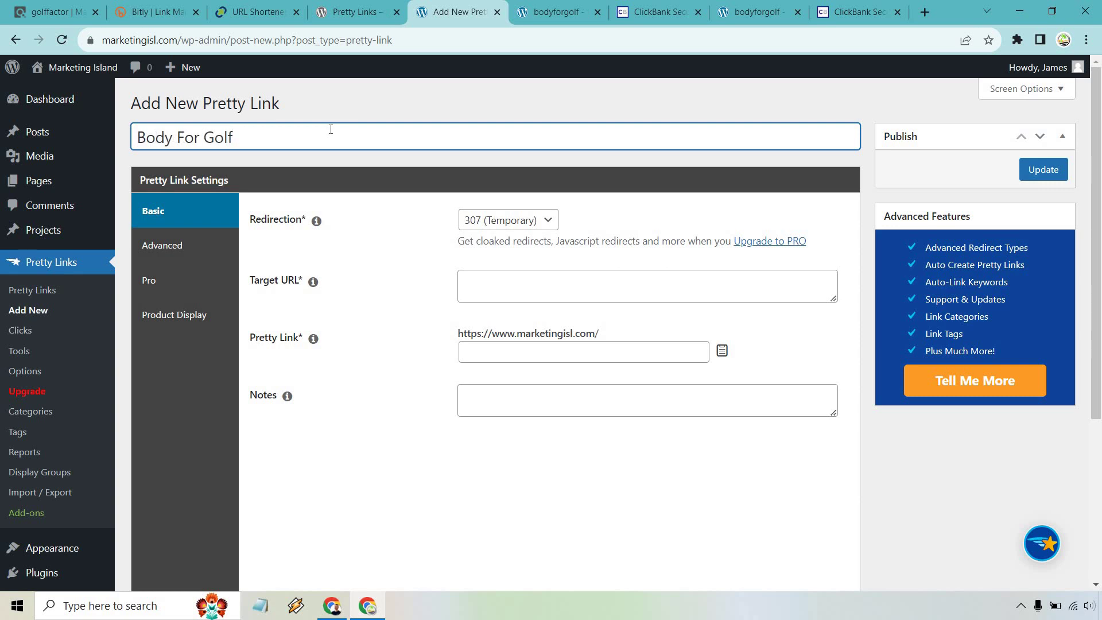
pyautogui.click(65, 5)
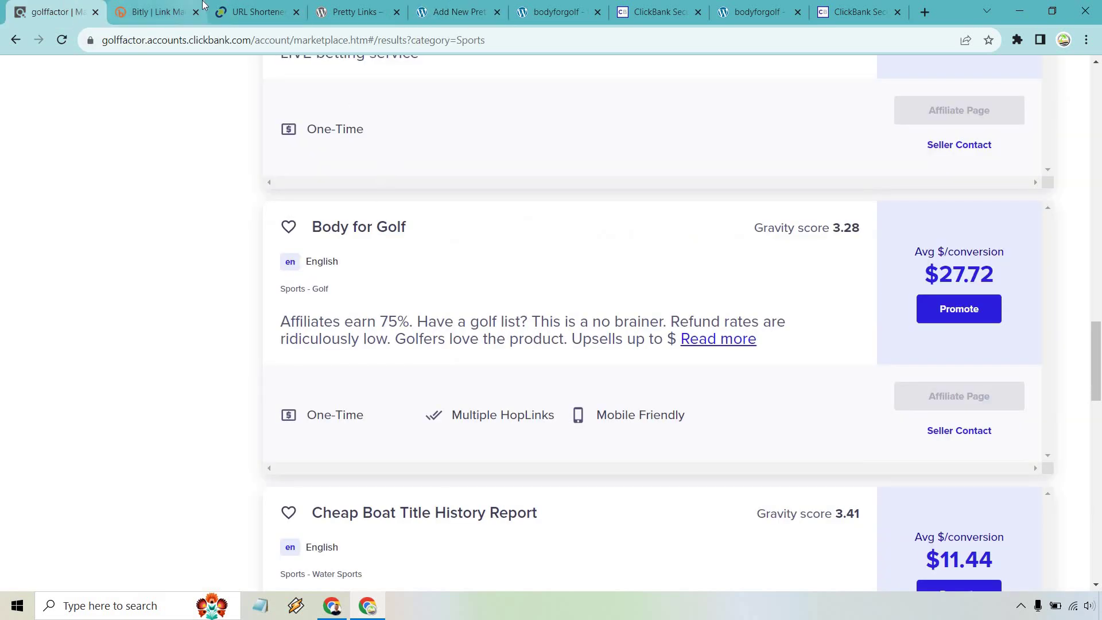
pyautogui.click(258, 11)
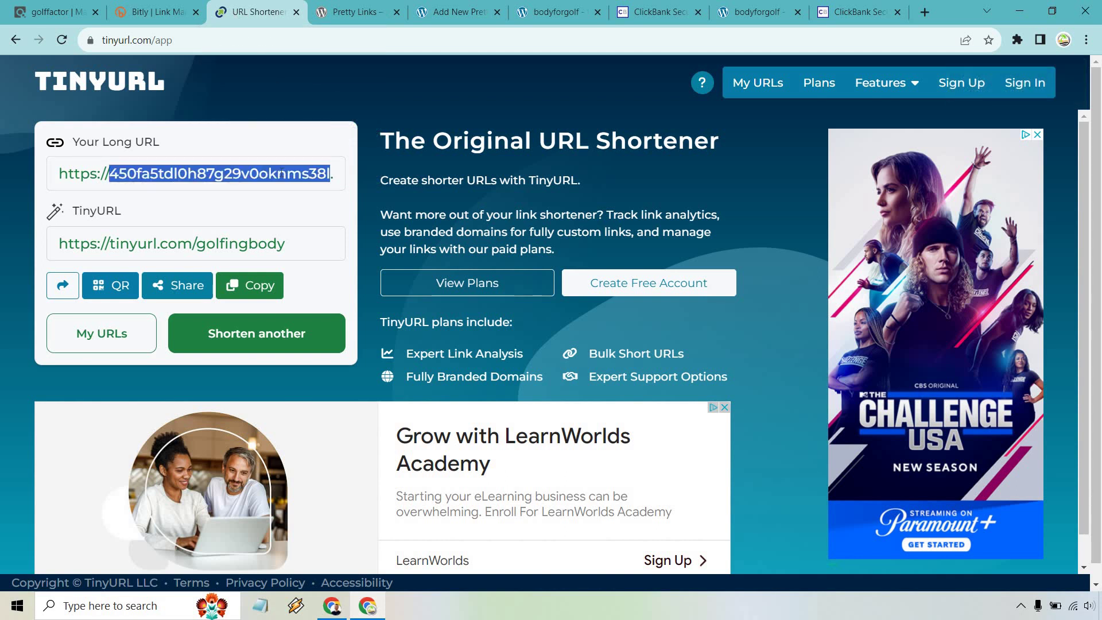
pyautogui.tripleClick(281, 173)
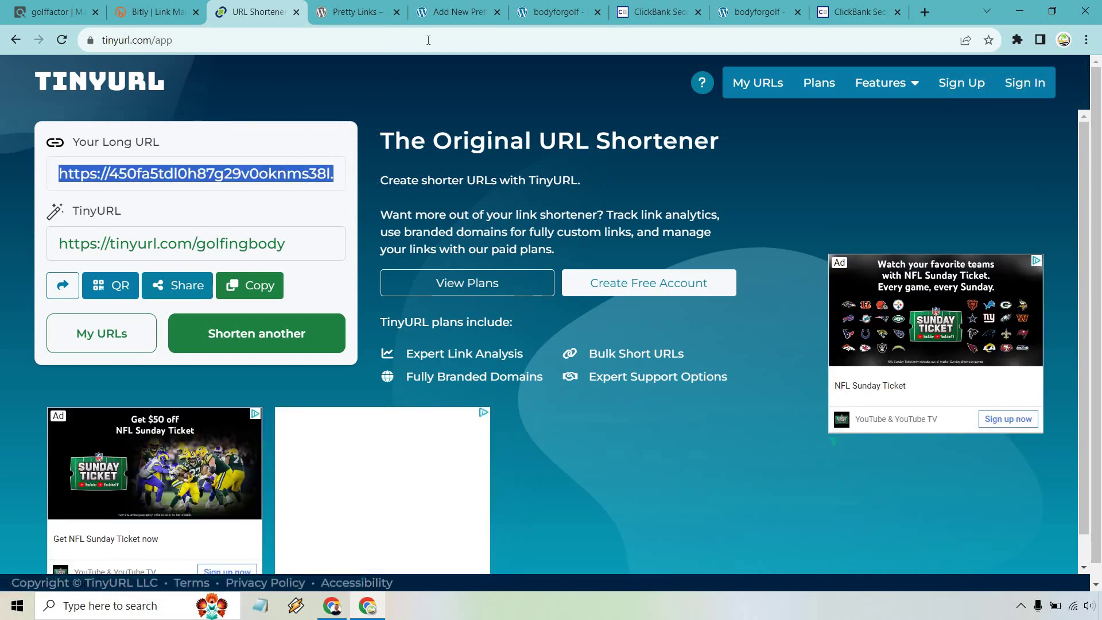
pyautogui.click(470, 11)
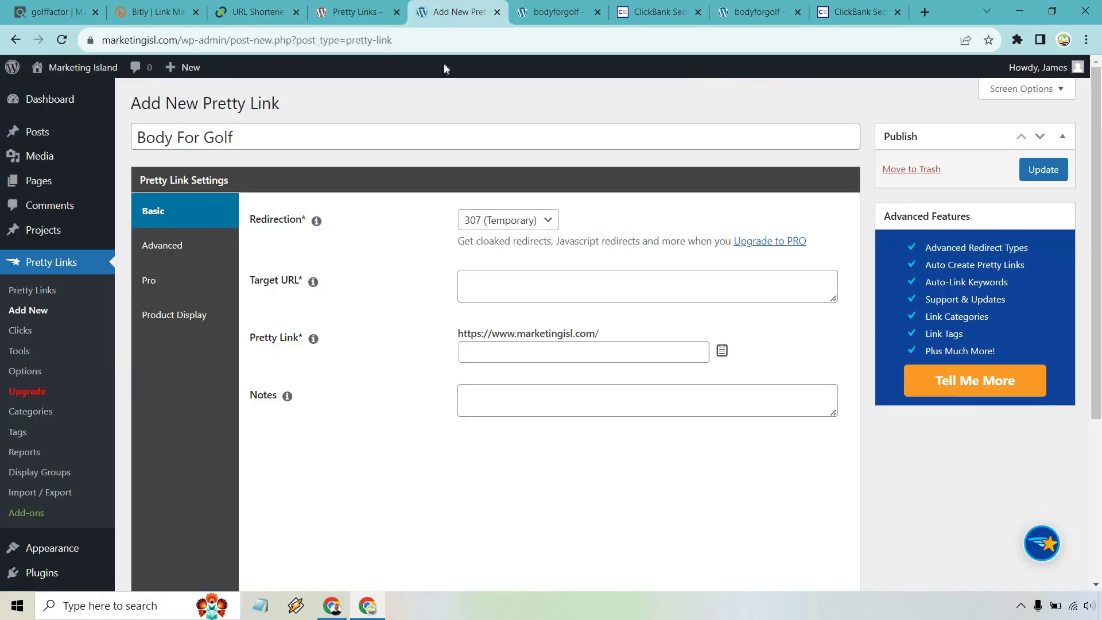
# Set the Pretty Link target to the ClickBank HopLink and slug to bodyforgolf
pyautogui.click(517, 282)
pyautogui.write('https://450fa5tdl0h87g29v0oknms38l.hop.clickbank.net/')
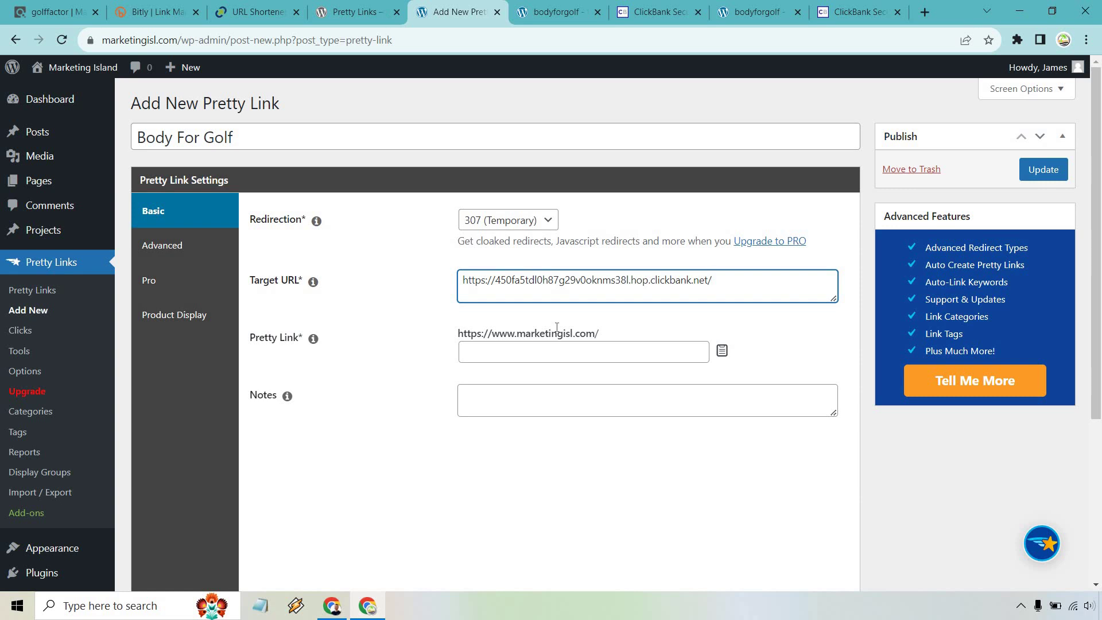
pyautogui.click(540, 354)
pyautogui.write('bodyforgolf')
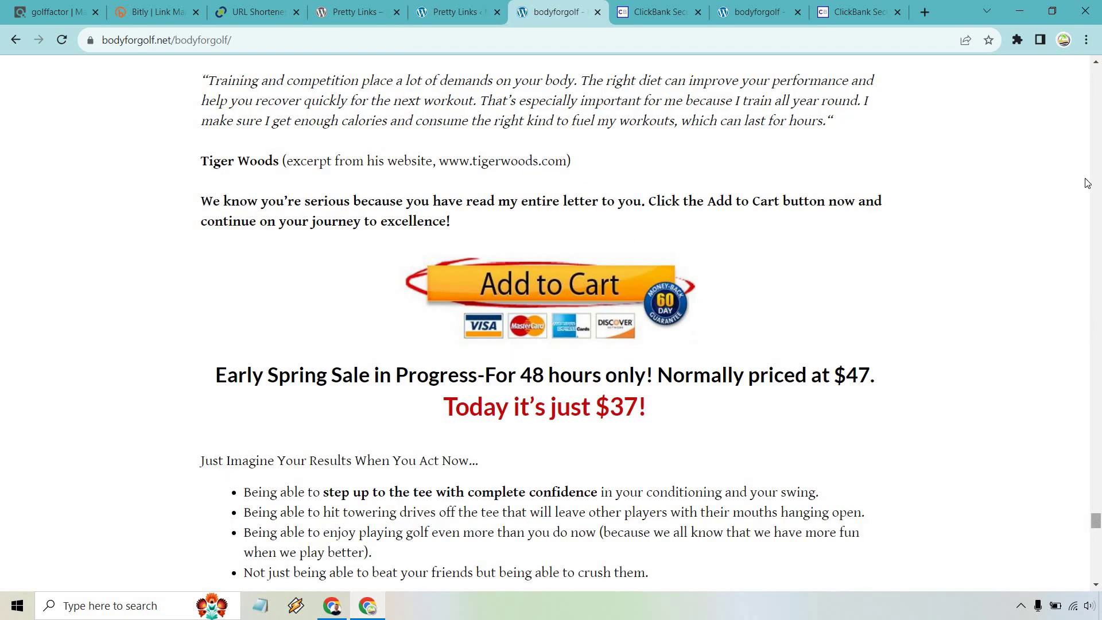
pyautogui.moveTo(1097, 523); pyautogui.dragTo(1091, 69)
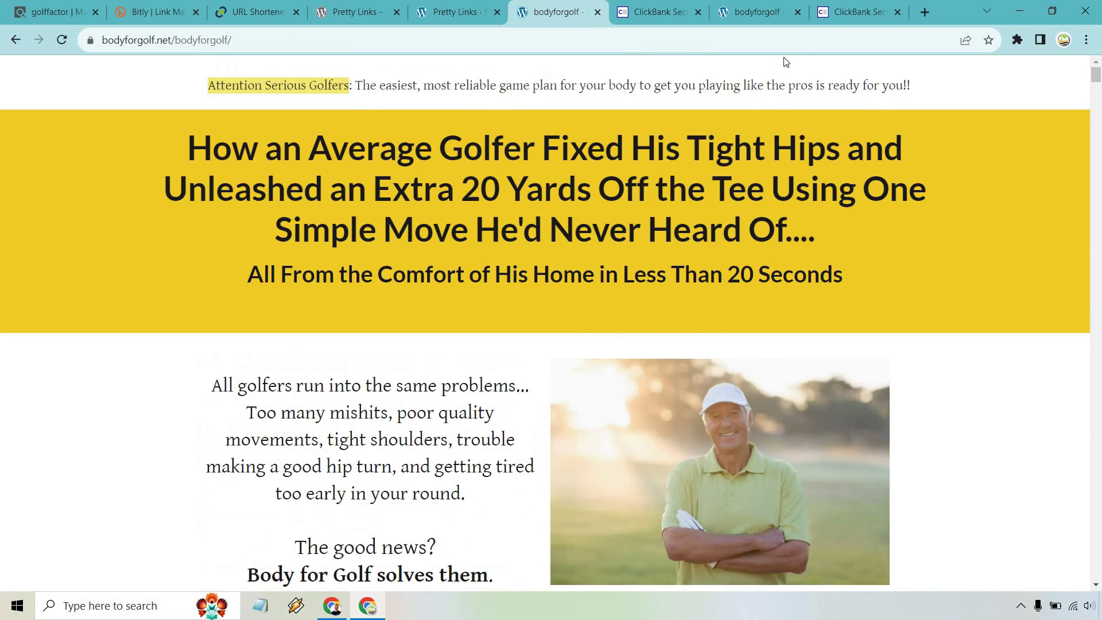
pyautogui.click(765, 38)
pyautogui.press('BackSpace')
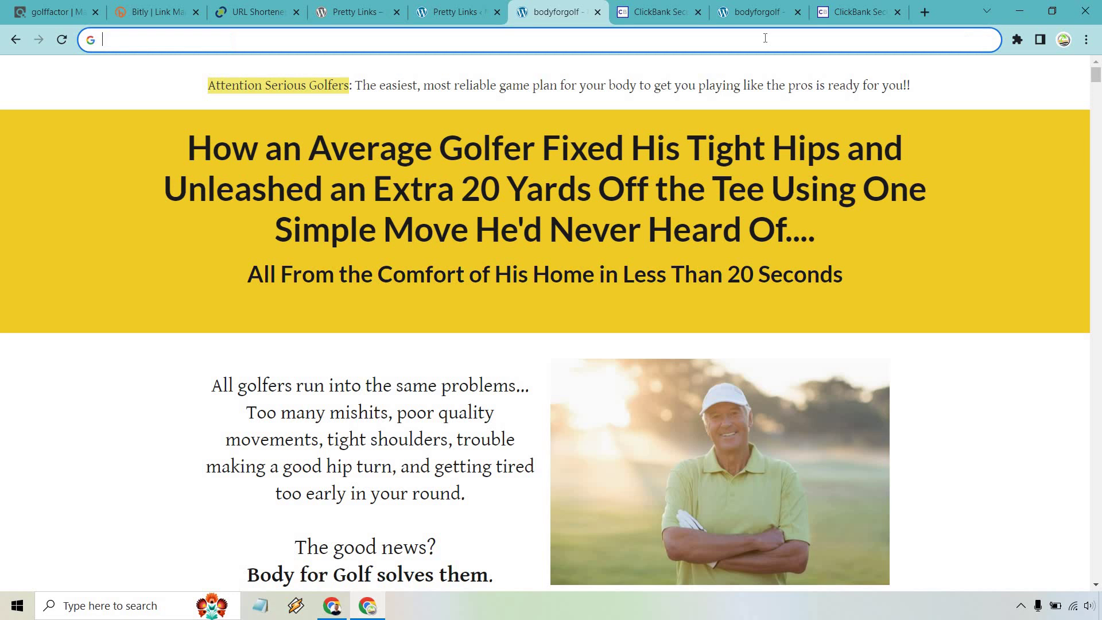
pyautogui.write('https://www.marketingisl.com/bodyforgolf')
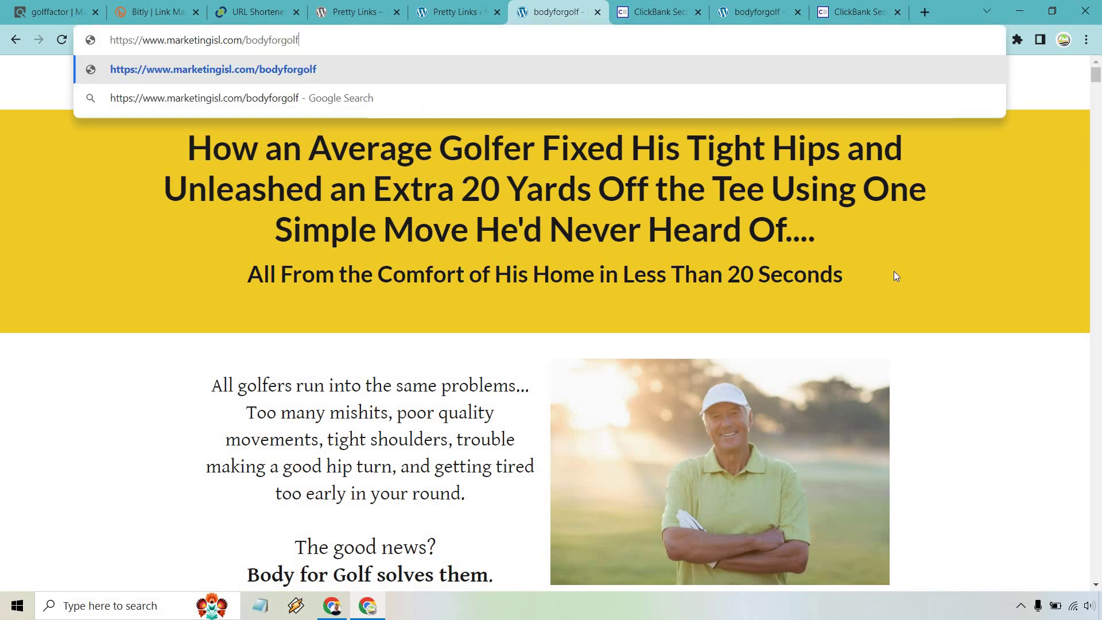
pyautogui.press('Return')
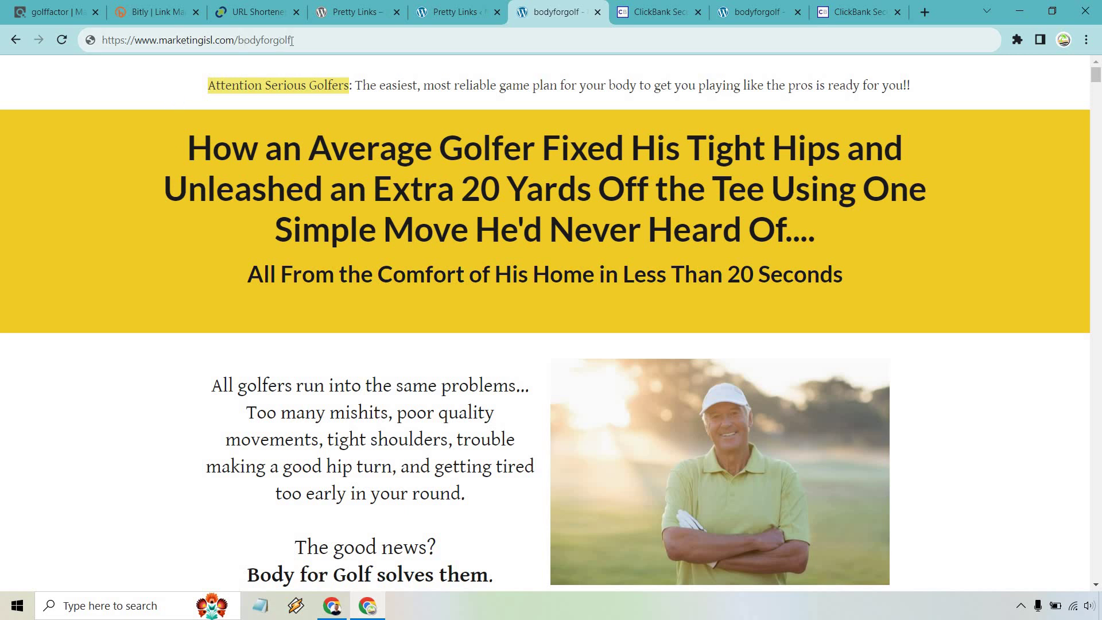
pyautogui.click(316, 40)
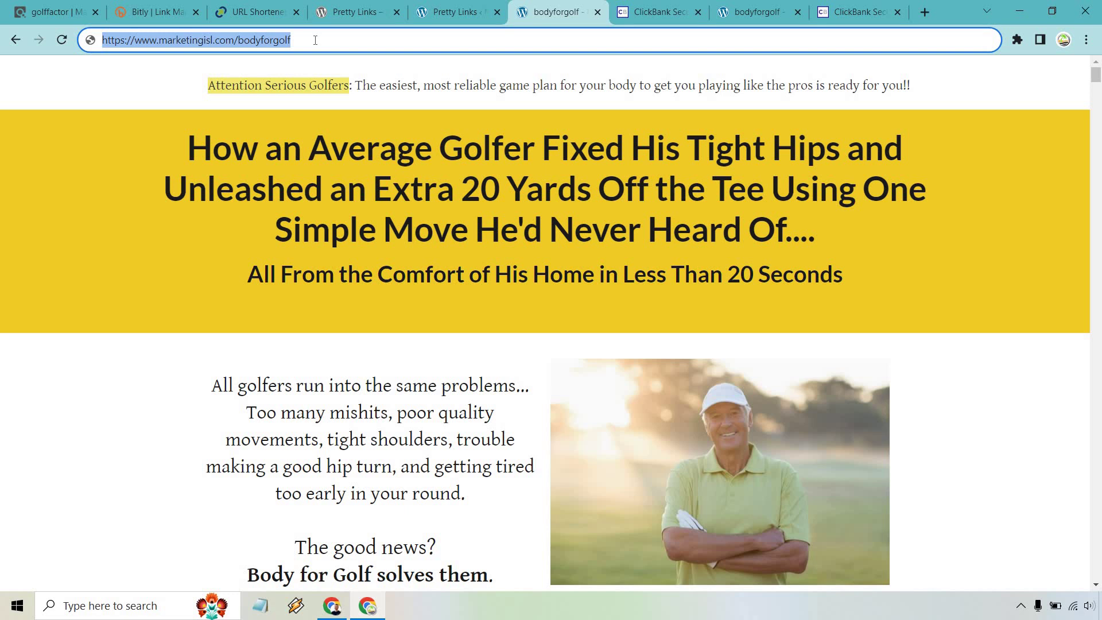
pyautogui.press('Return')
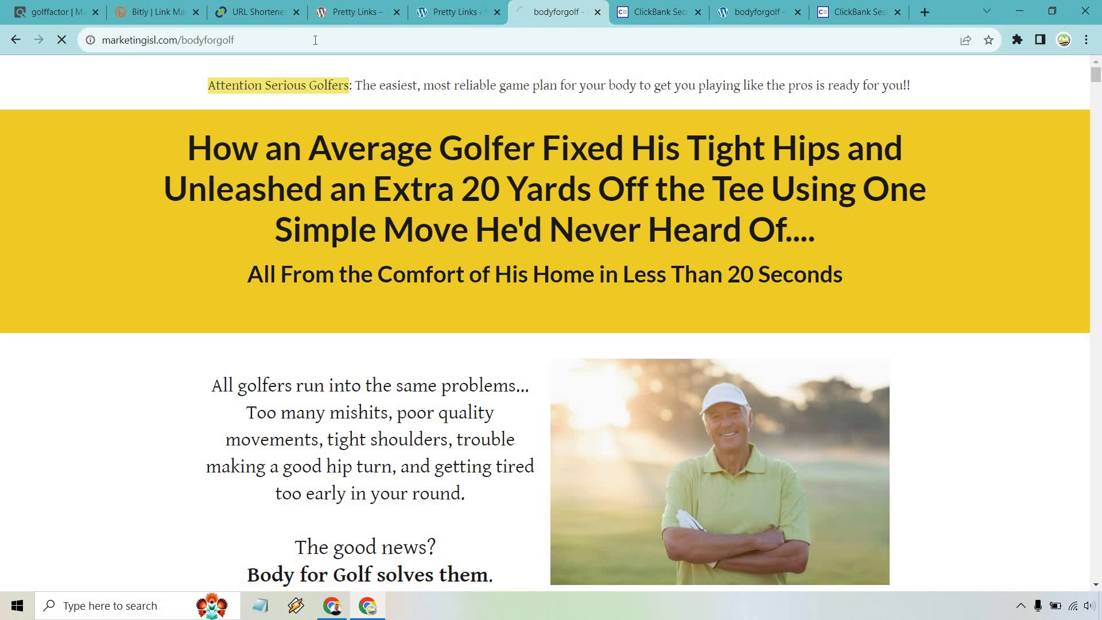